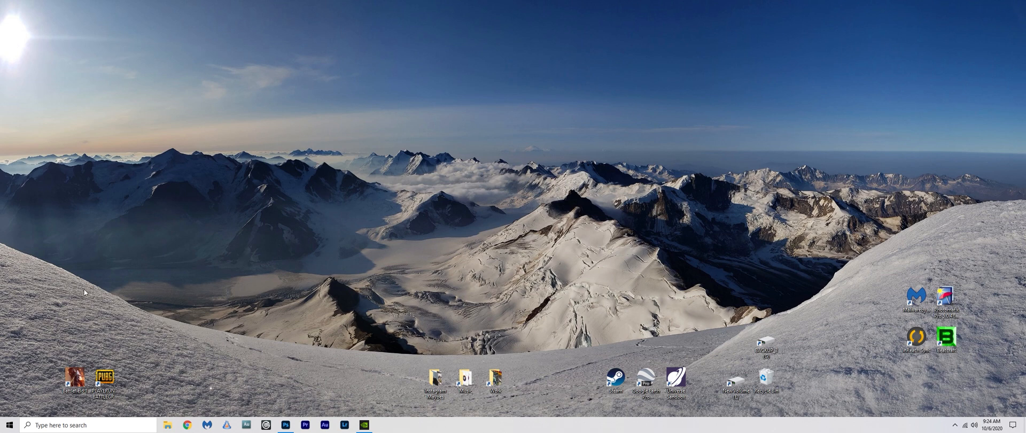
Step: Switch to Photoshop and open the raw file IMG_20200728_143531.dng from the Lower and Didlikama folder in Camera Raw
{"action": "left_click", "coordinate": [286, 428]}
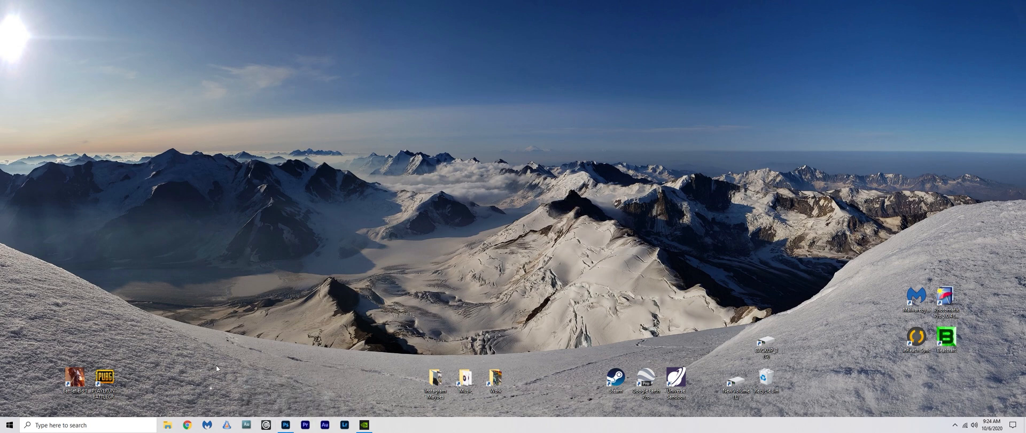
{"action": "left_click", "coordinate": [289, 429]}
{"action": "key", "text": "ctrl+o"}
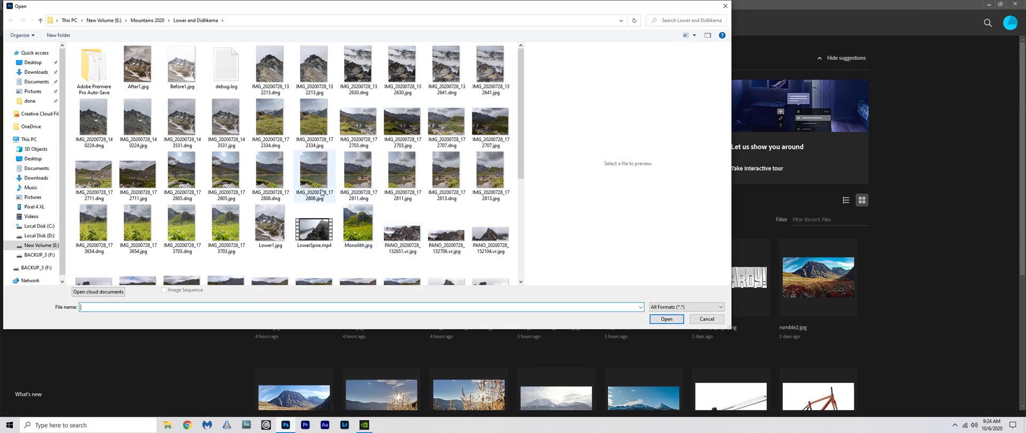
{"action": "mouse_move", "coordinate": [521, 157]}
{"action": "left_mouse_down"}
{"action": "mouse_move", "coordinate": [519, 216]}
{"action": "mouse_move", "coordinate": [520, 156]}
{"action": "left_mouse_up"}
{"action": "left_click", "coordinate": [182, 120]}
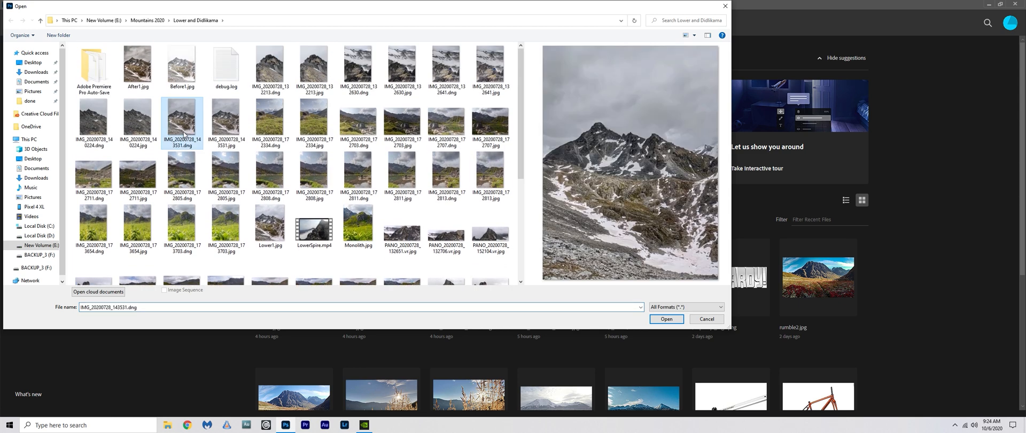
{"action": "left_click", "coordinate": [229, 141]}
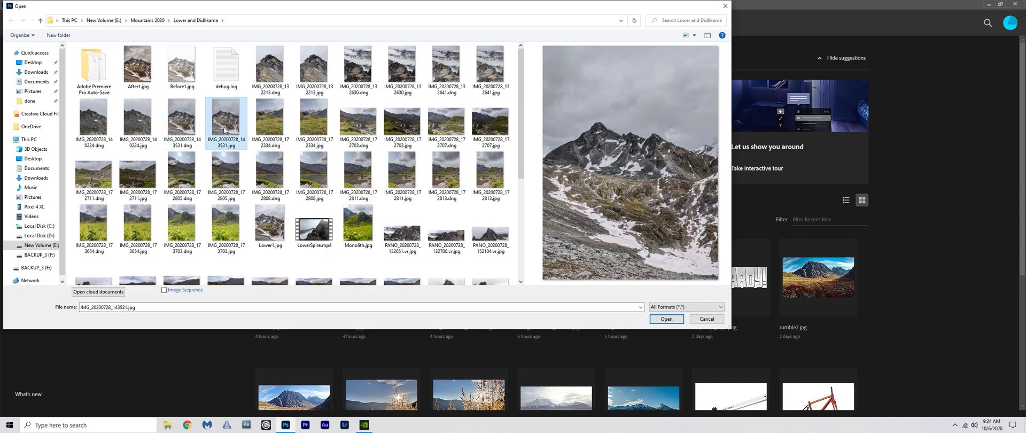
{"action": "left_click", "coordinate": [188, 135]}
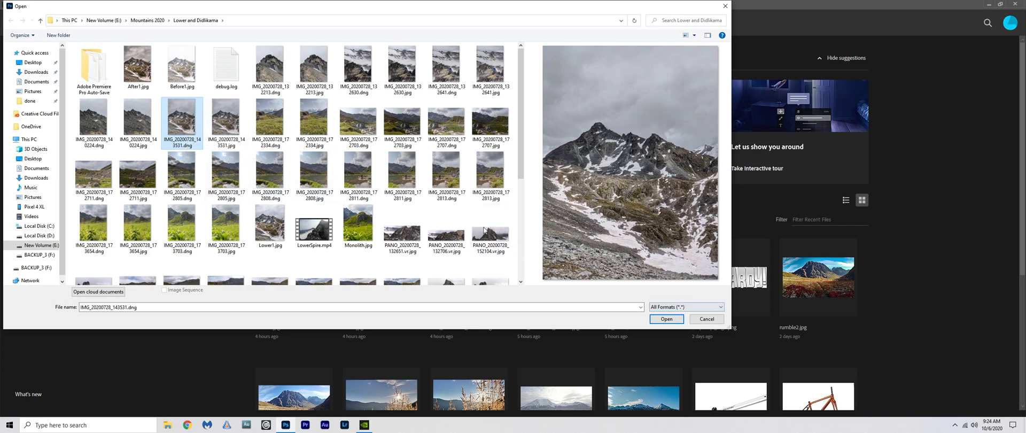
{"action": "left_click", "coordinate": [660, 319]}
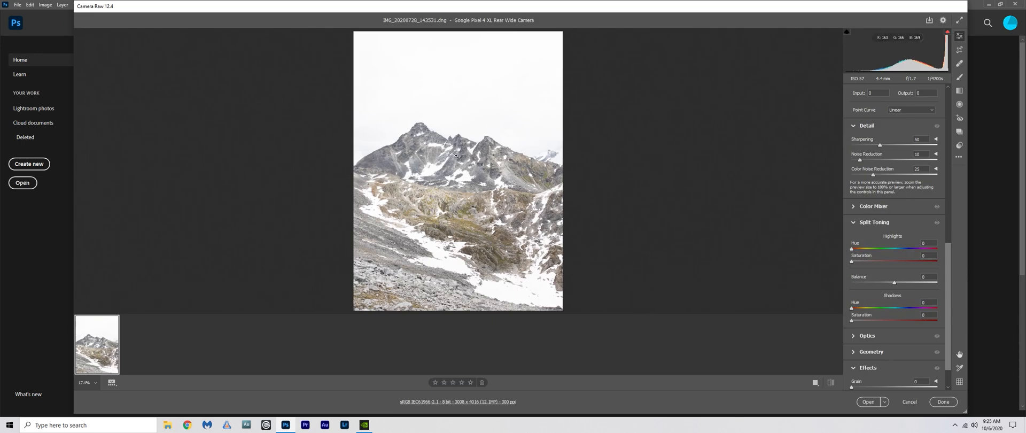
Step: Examine the unedited raw photo at 100% around the peaks, sky, snow patches and lower slopes for tonal detail
{"action": "left_click", "coordinate": [432, 125]}
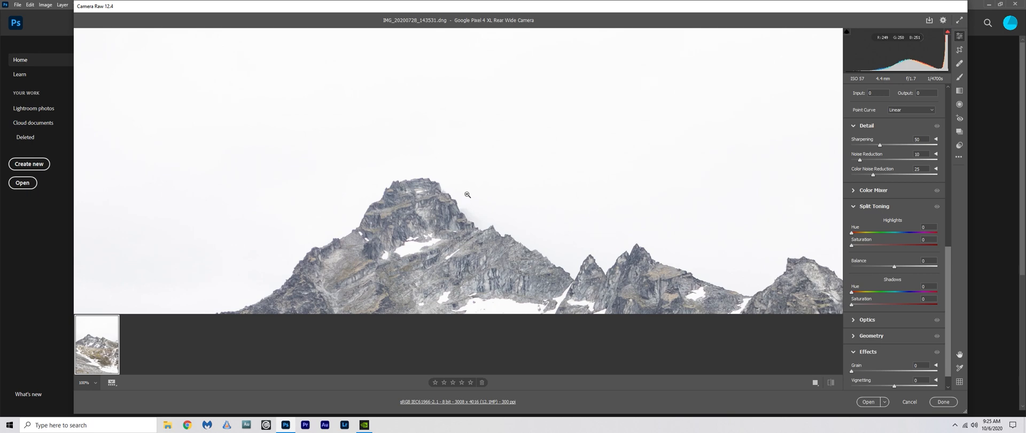
{"action": "double_click", "coordinate": [474, 210]}
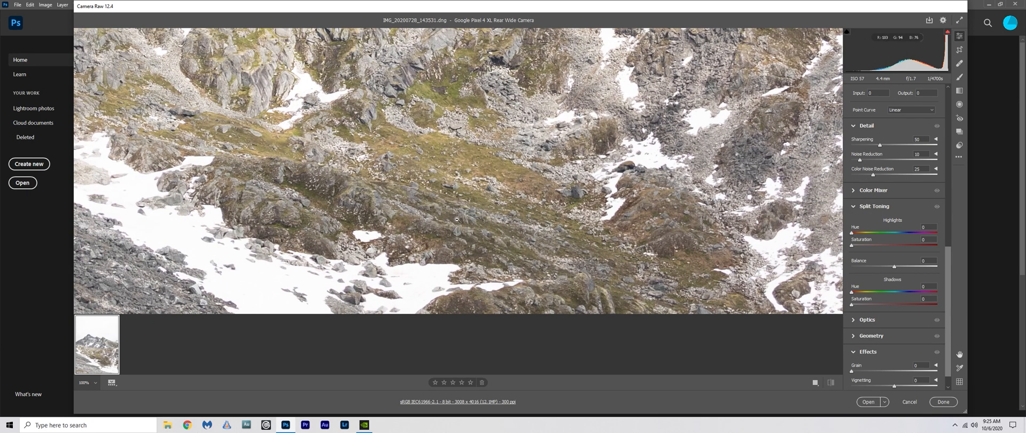
{"action": "left_click", "coordinate": [465, 192]}
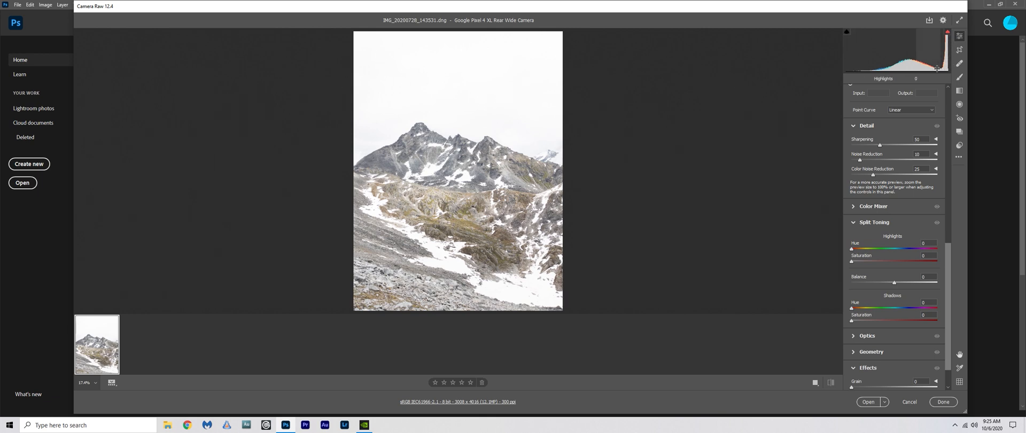
{"action": "left_click", "coordinate": [475, 144]}
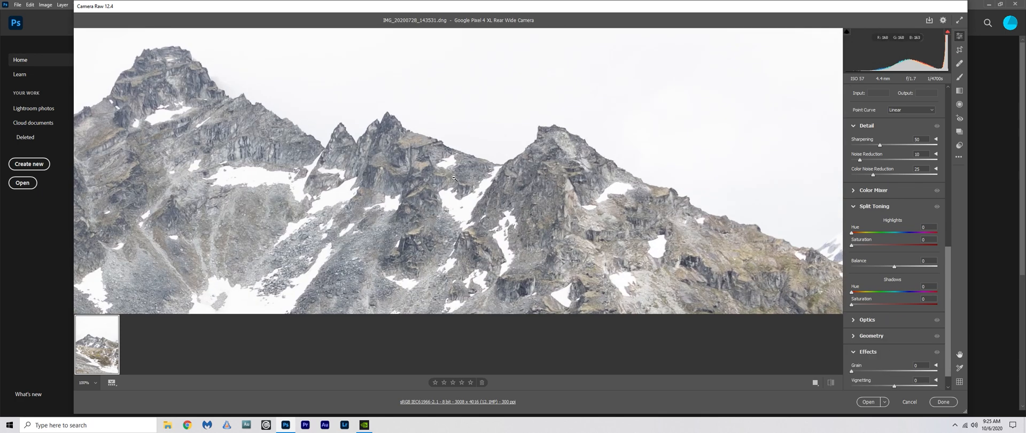
{"action": "left_click", "coordinate": [223, 148]}
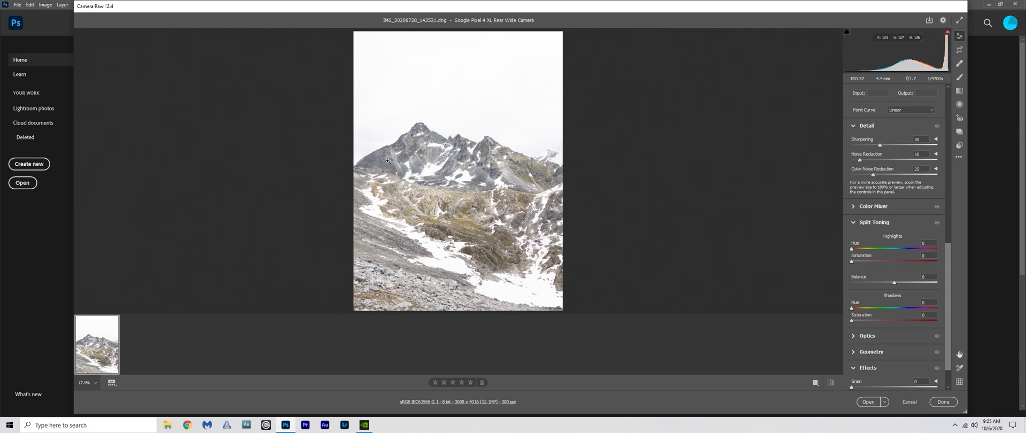
{"action": "left_click", "coordinate": [426, 195]}
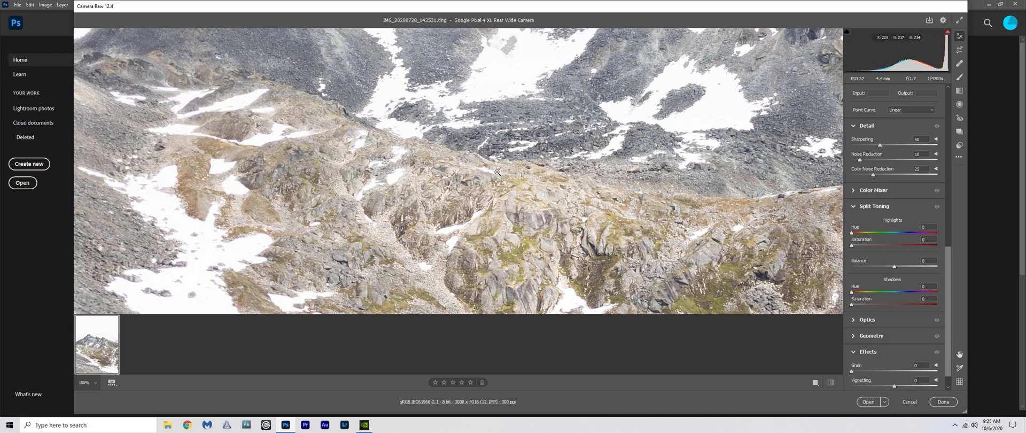
{"action": "left_click", "coordinate": [521, 142]}
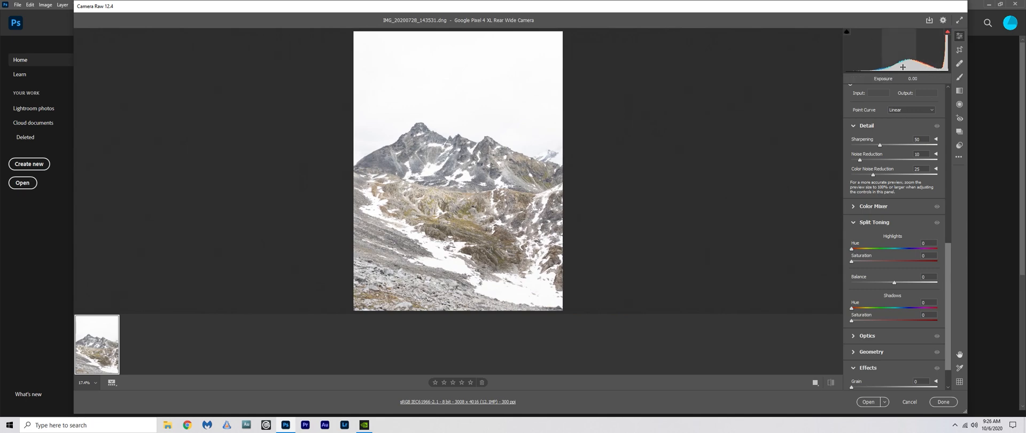
{"action": "left_click", "coordinate": [467, 190]}
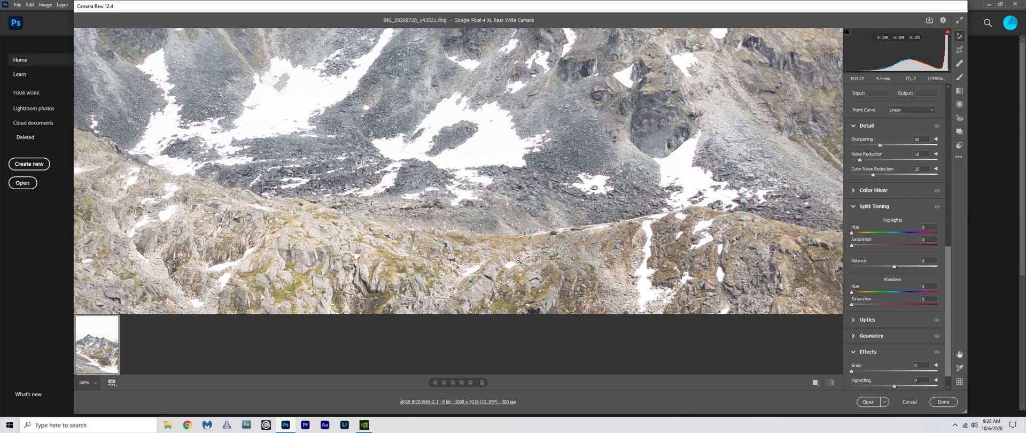
{"action": "left_click", "coordinate": [519, 241]}
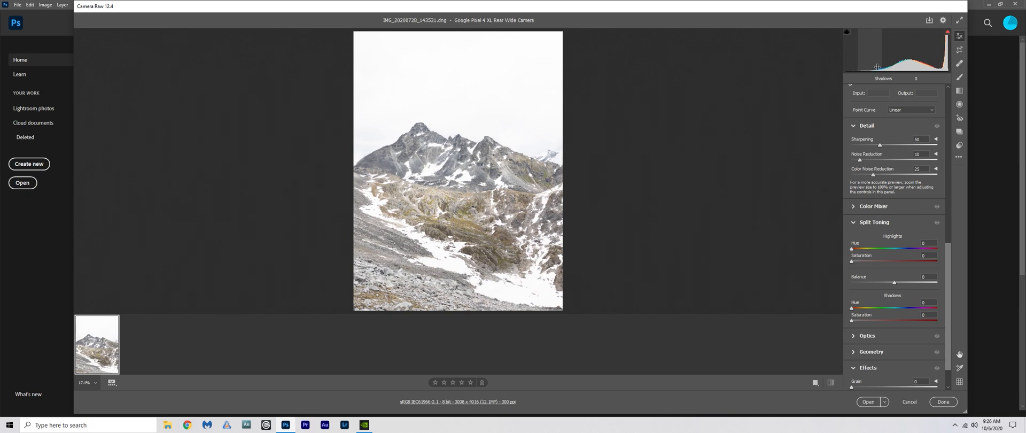
{"action": "left_click", "coordinate": [488, 227]}
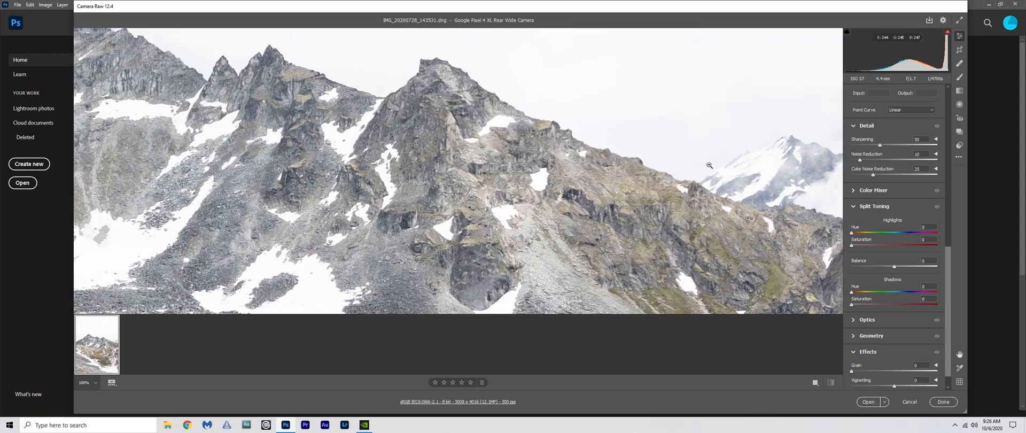
{"action": "left_click", "coordinate": [408, 230]}
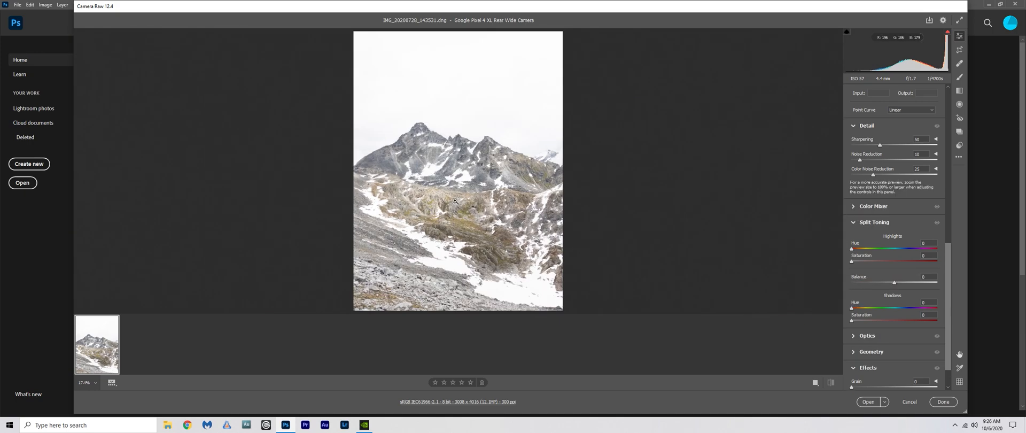
Step: Lower the photo's Exposure to -1.95 in the Basic adjustments to bring back detail in the overexposed sky
{"action": "left_click_drag", "start_coordinate": [946, 255], "coordinate": [953, 101]}
{"action": "left_click", "coordinate": [465, 130]}
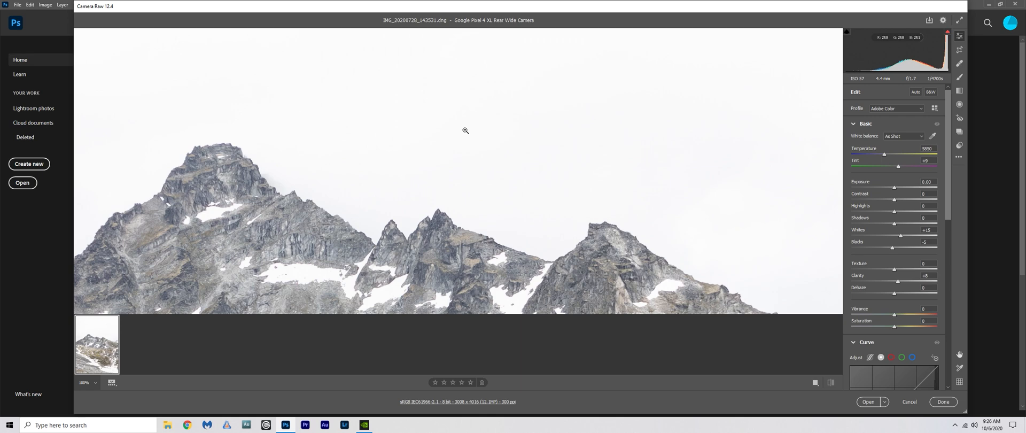
{"action": "left_click", "coordinate": [454, 157]}
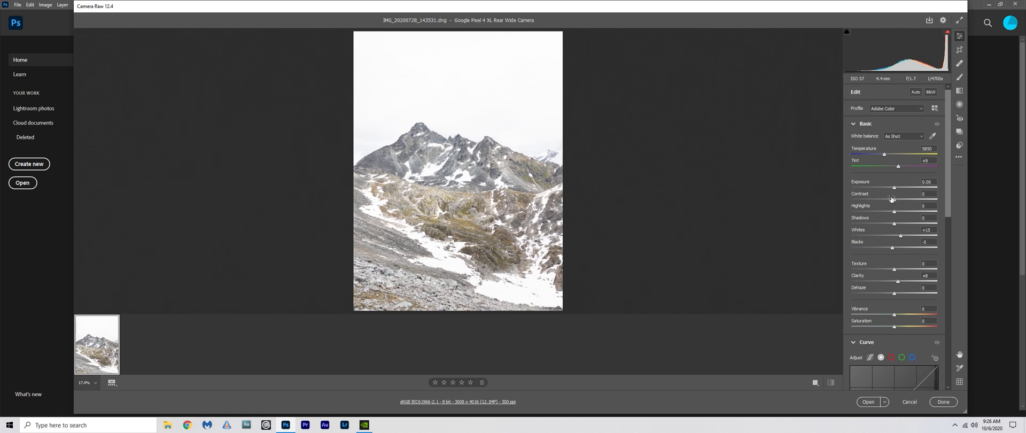
{"action": "left_click_drag", "start_coordinate": [895, 187], "coordinate": [879, 191]}
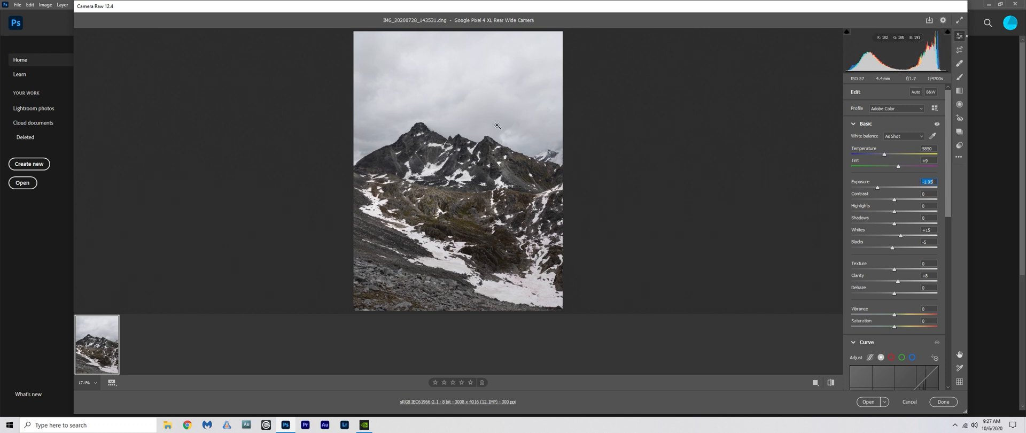
Step: Inspect the sky and darkened slopes up close and raise the Shadows to +100
{"action": "left_click", "coordinate": [440, 111]}
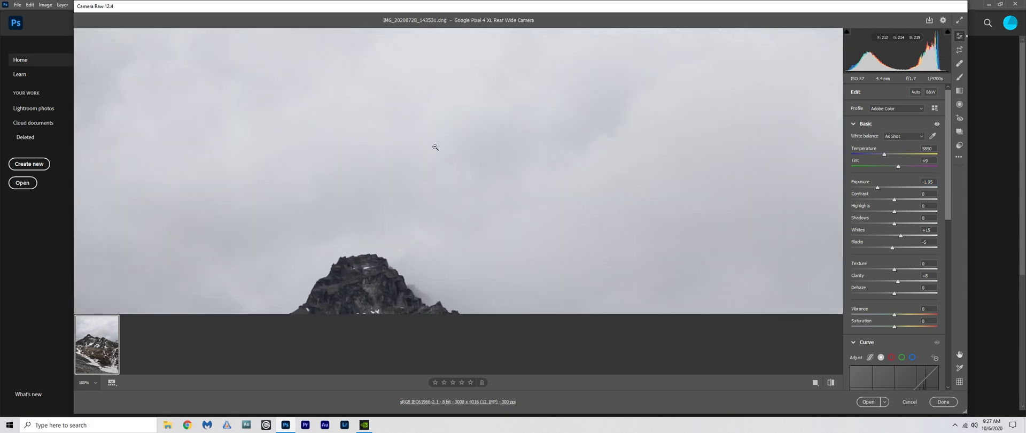
{"action": "left_click", "coordinate": [481, 153]}
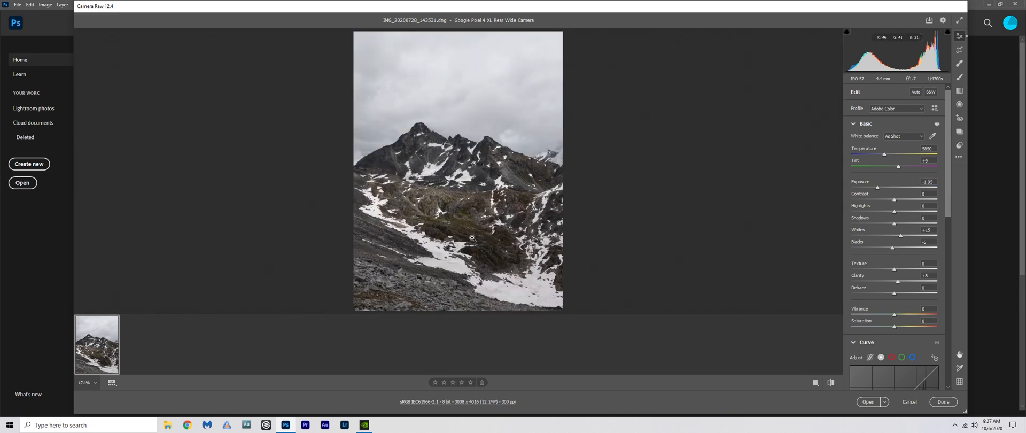
{"action": "left_click", "coordinate": [455, 195]}
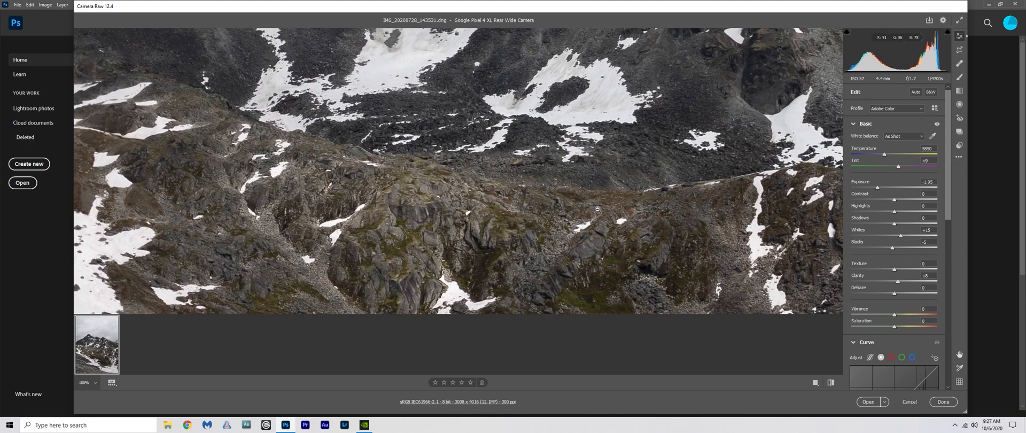
{"action": "left_click", "coordinate": [554, 222]}
{"action": "left_click", "coordinate": [464, 214]}
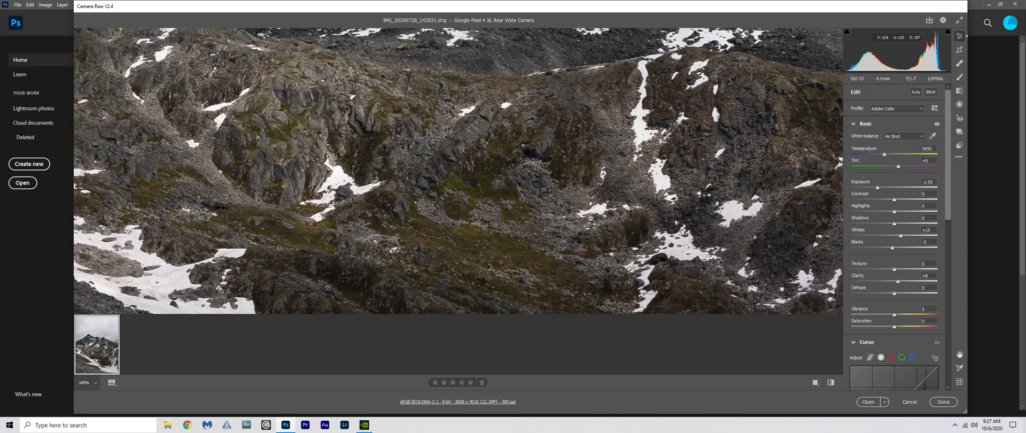
{"action": "left_click_drag", "start_coordinate": [894, 224], "coordinate": [923, 226]}
{"action": "left_click", "coordinate": [416, 242]}
{"action": "left_click", "coordinate": [416, 241]}
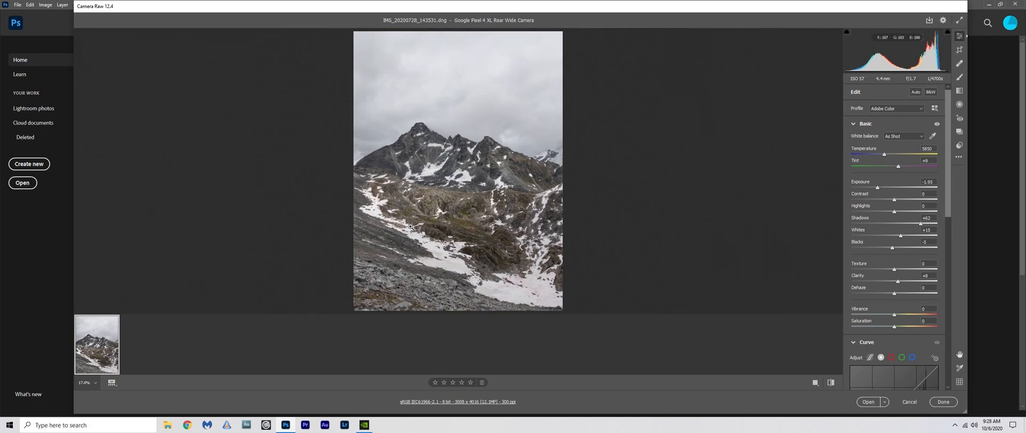
{"action": "left_click", "coordinate": [450, 228]}
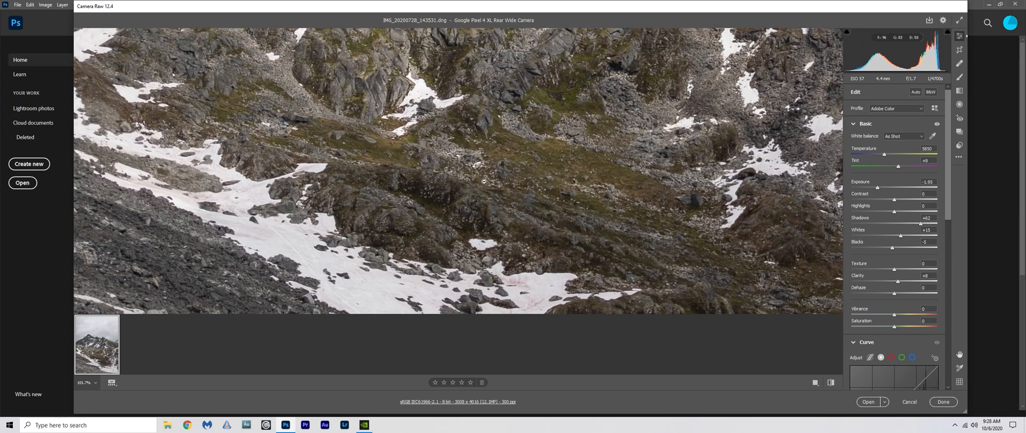
{"action": "left_click_drag", "start_coordinate": [924, 224], "coordinate": [927, 225]}
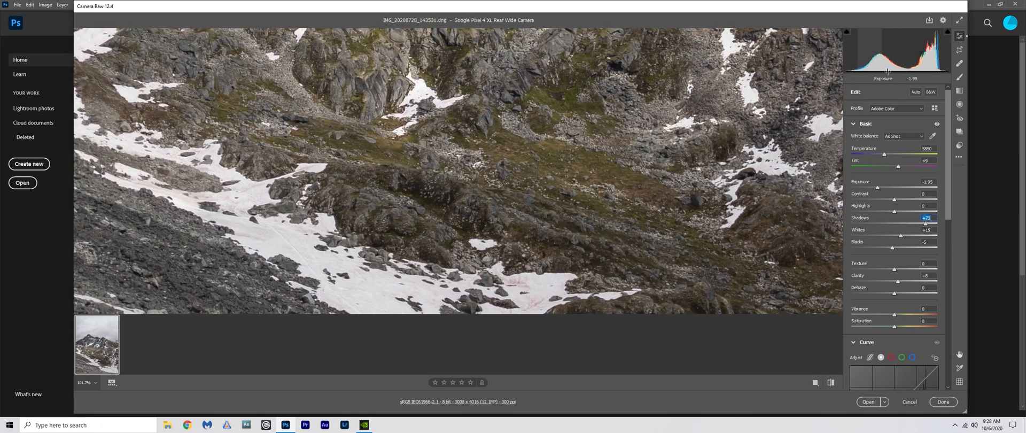
{"action": "left_click_drag", "start_coordinate": [929, 224], "coordinate": [942, 223]}
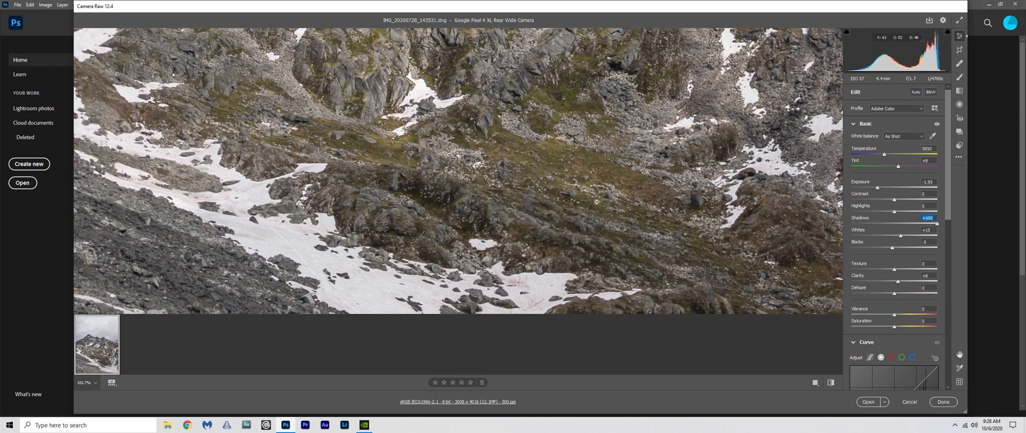
{"action": "left_click", "coordinate": [533, 184]}
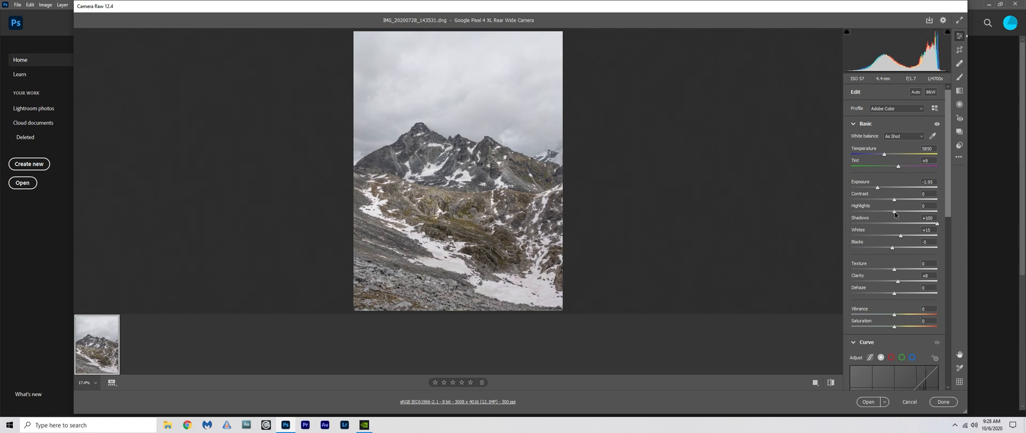
Step: Reduce the Highlights to -100 and check the clouds and snow around the main peak up close
{"action": "left_click_drag", "start_coordinate": [896, 215], "coordinate": [850, 213]}
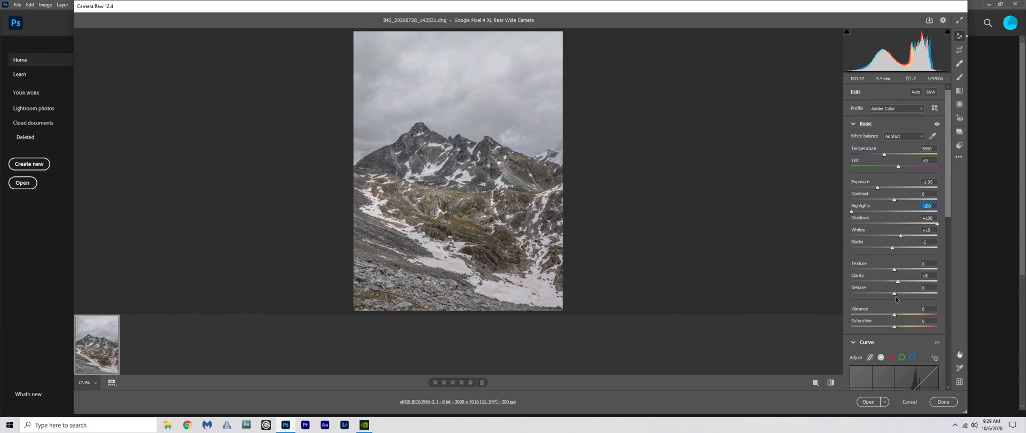
{"action": "left_click", "coordinate": [441, 136]}
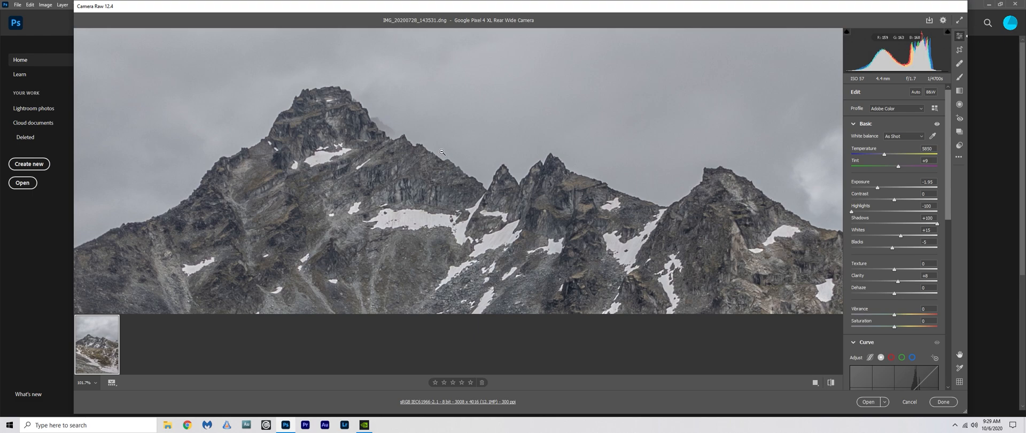
{"action": "left_click", "coordinate": [442, 152]}
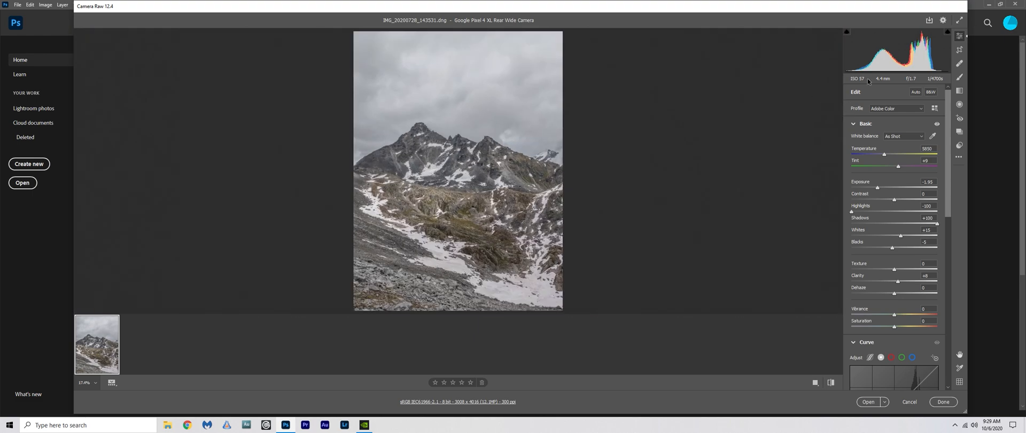
Step: Inspect the sky above the summit up close and increase Dehaze to +52
{"action": "left_click", "coordinate": [423, 126]}
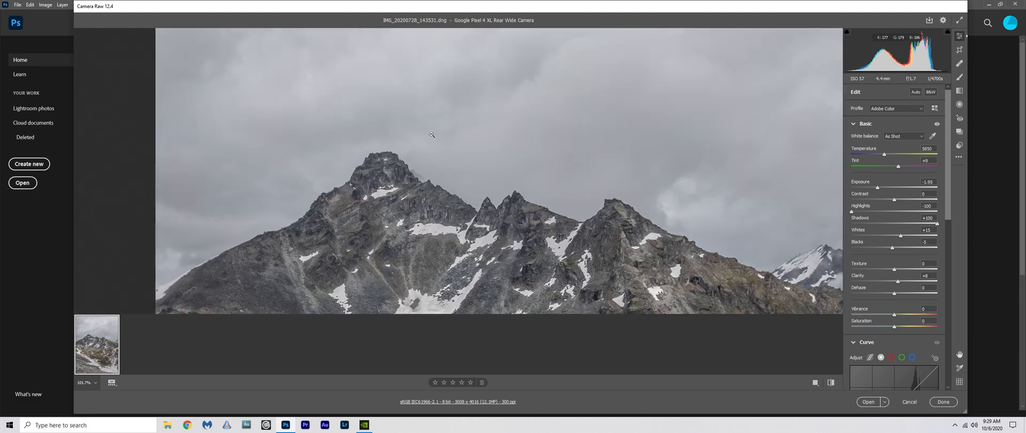
{"action": "left_click", "coordinate": [458, 241]}
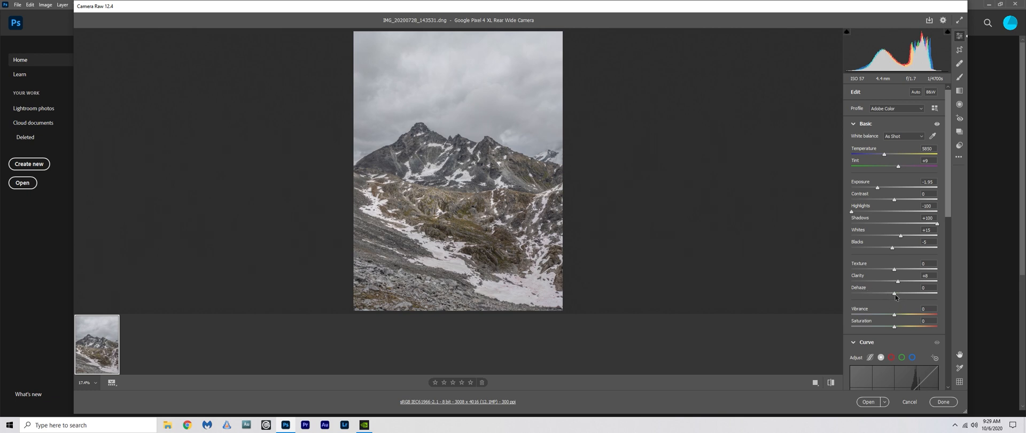
{"action": "left_click_drag", "start_coordinate": [895, 293], "coordinate": [917, 294]}
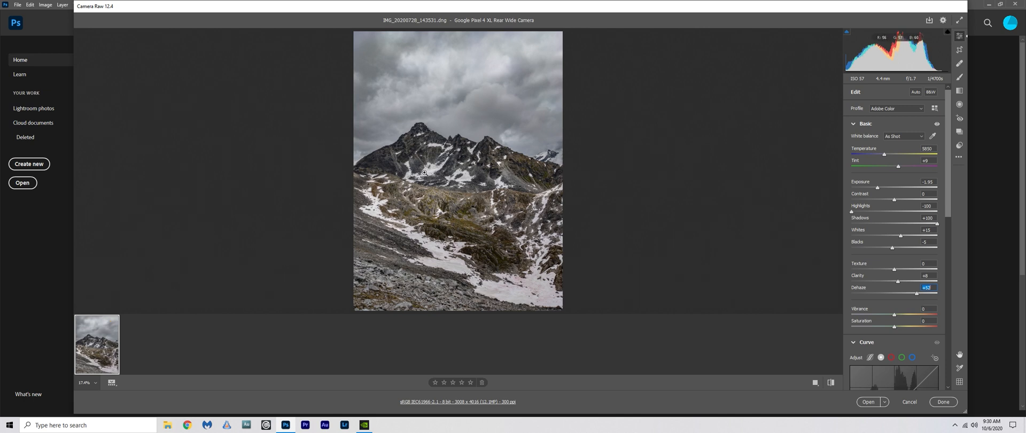
Step: Inspect the mountain slopes and the sky above the ridge up close
{"action": "left_click", "coordinate": [442, 192]}
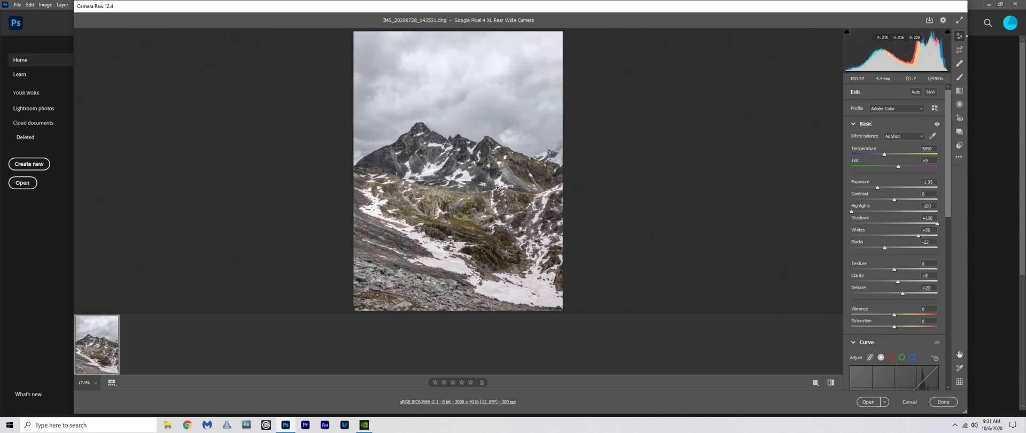
{"action": "left_click", "coordinate": [482, 130]}
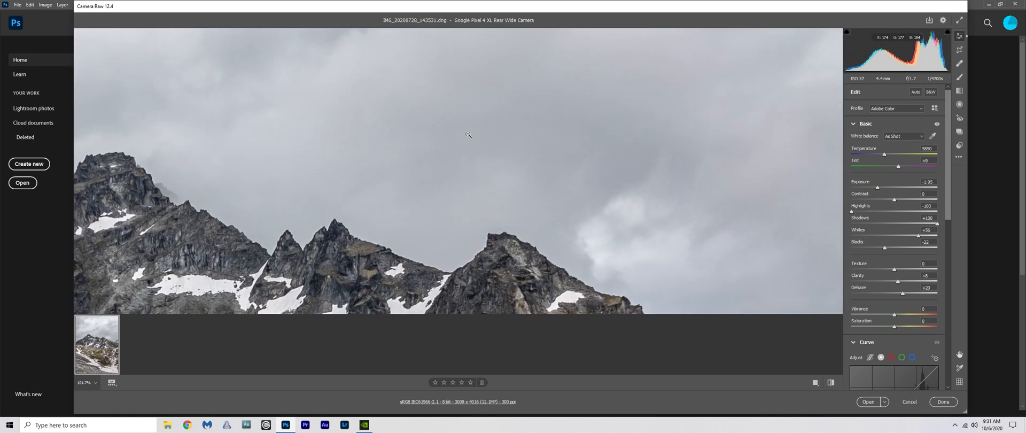
{"action": "left_click", "coordinate": [482, 129]}
Step: Paint an adjustment brush mask with Shadows +20 over the mountain and foreground slopes, with the mask overlay displayed
{"action": "key", "text": "k"}
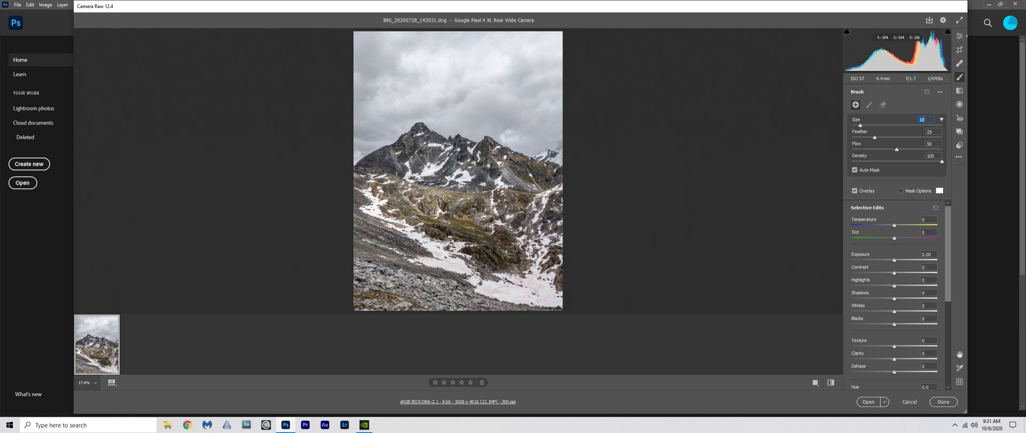
{"action": "left_click", "coordinate": [902, 191]}
{"action": "scroll", "coordinate": [909, 294], "scroll_direction": "down", "scroll_amount": 5}
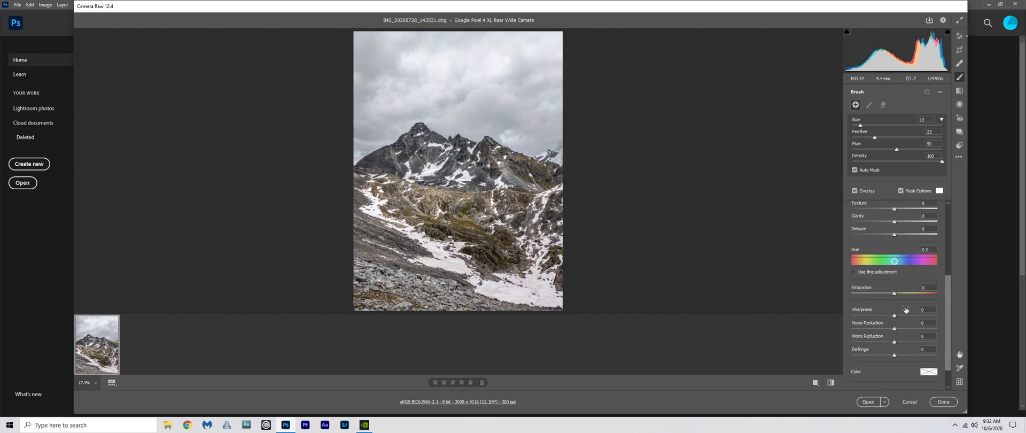
{"action": "left_click_drag", "start_coordinate": [951, 308], "coordinate": [950, 273]}
{"action": "mouse_move", "coordinate": [551, 214]}
{"action": "left_mouse_down"}
{"action": "mouse_move", "coordinate": [369, 187]}
{"action": "mouse_move", "coordinate": [503, 158]}
{"action": "mouse_move", "coordinate": [369, 163]}
{"action": "mouse_move", "coordinate": [506, 159]}
{"action": "left_mouse_up"}
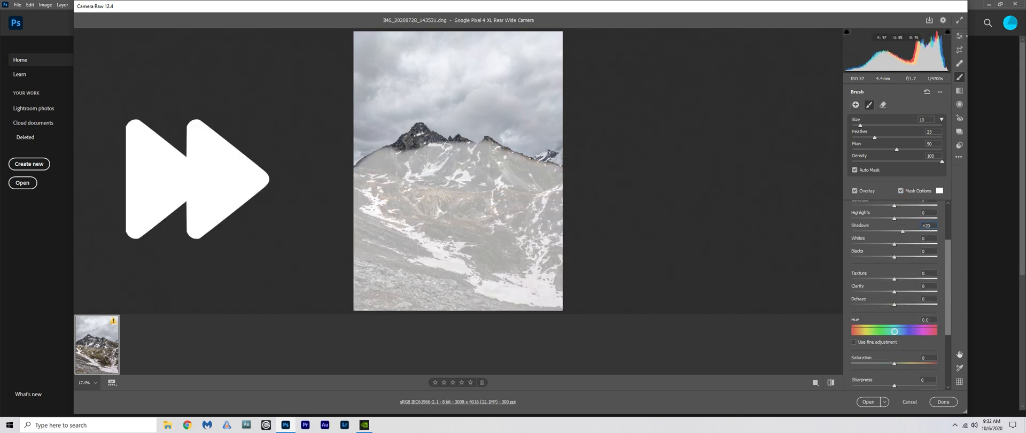
Step: Reduce the brush size to 3, paint the remaining peaks and ridge edges into the mountain mask, and hide the mask overlay
{"action": "key", "text": "["}
{"action": "key", "text": "["}
{"action": "key", "text": "["}
{"action": "key", "text": "["}
{"action": "key", "text": "["}
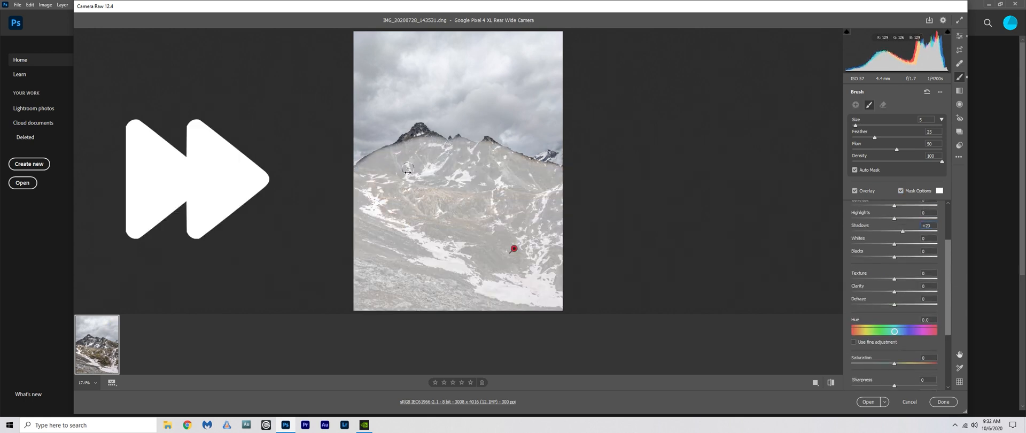
{"action": "mouse_move", "coordinate": [437, 140]}
{"action": "left_mouse_down"}
{"action": "mouse_move", "coordinate": [360, 161]}
{"action": "mouse_move", "coordinate": [446, 137]}
{"action": "mouse_move", "coordinate": [514, 165]}
{"action": "mouse_move", "coordinate": [488, 141]}
{"action": "left_mouse_up"}
{"action": "key", "text": "["}
{"action": "key", "text": "["}
{"action": "left_click_drag", "start_coordinate": [387, 146], "coordinate": [372, 154]}
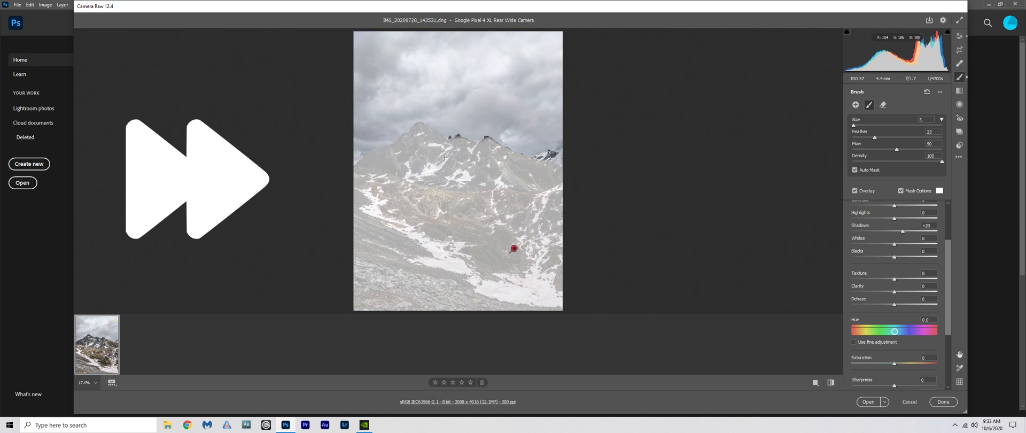
{"action": "left_click_drag", "start_coordinate": [450, 139], "coordinate": [491, 144]}
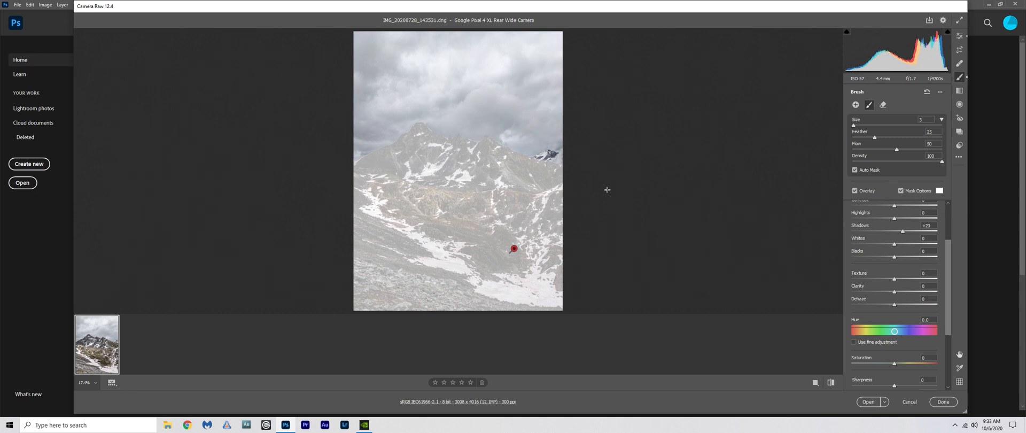
{"action": "left_click", "coordinate": [902, 191]}
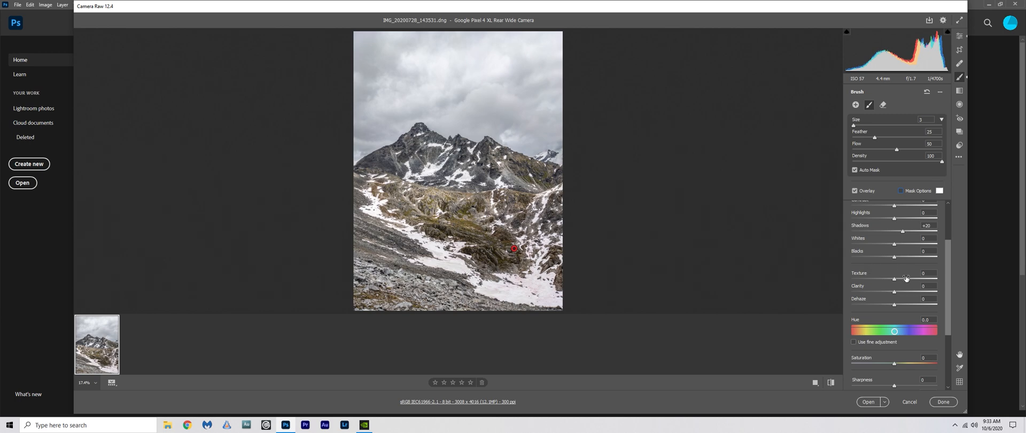
Step: Set the brushed mountain area's Exposure to +0.20, Texture to +24 and Clarity to +10
{"action": "left_click_drag", "start_coordinate": [948, 264], "coordinate": [946, 236]}
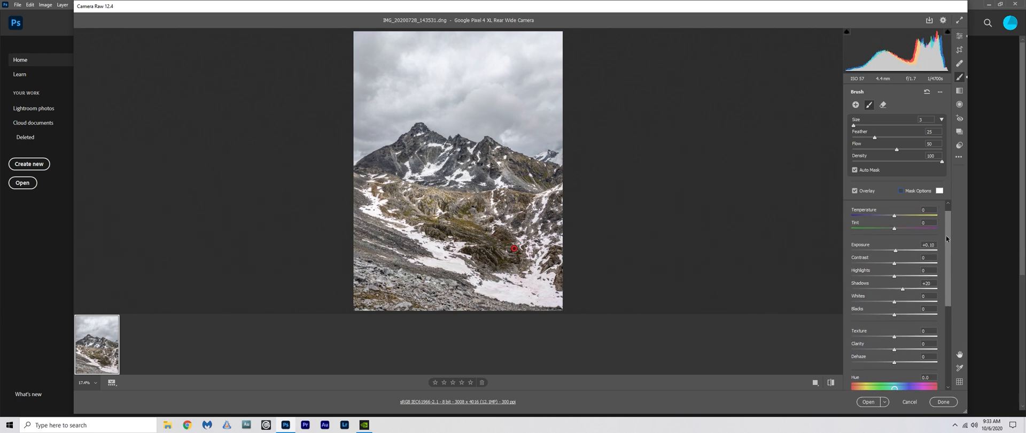
{"action": "left_click", "coordinate": [901, 251]}
{"action": "key", "text": "Down"}
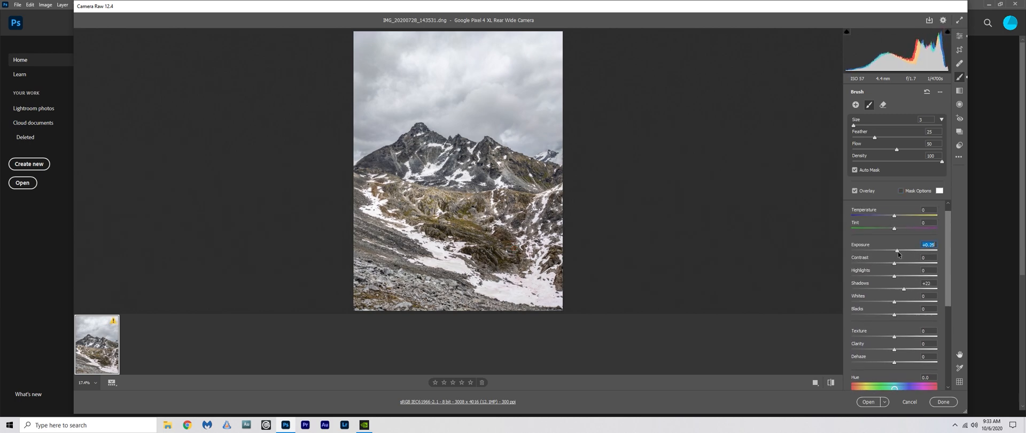
{"action": "key", "text": "Down"}
{"action": "key", "text": "Down"}
{"action": "key", "text": "Down"}
{"action": "key", "text": "Down"}
{"action": "key", "text": "Down"}
{"action": "key", "text": "Down"}
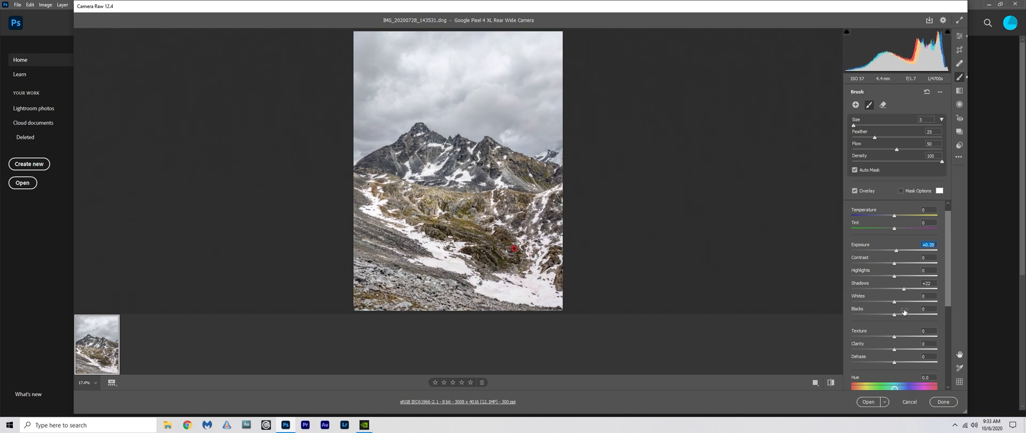
{"action": "left_click", "coordinate": [903, 337]}
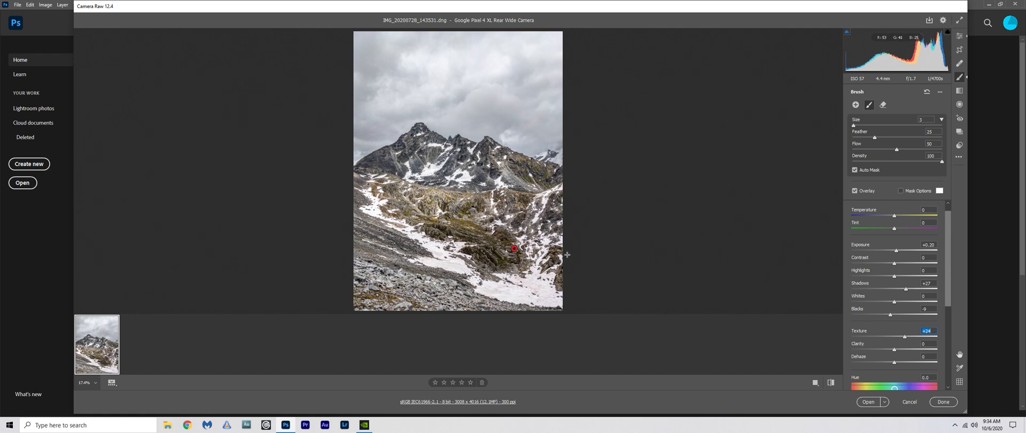
{"action": "left_click_drag", "start_coordinate": [896, 353], "coordinate": [900, 352]}
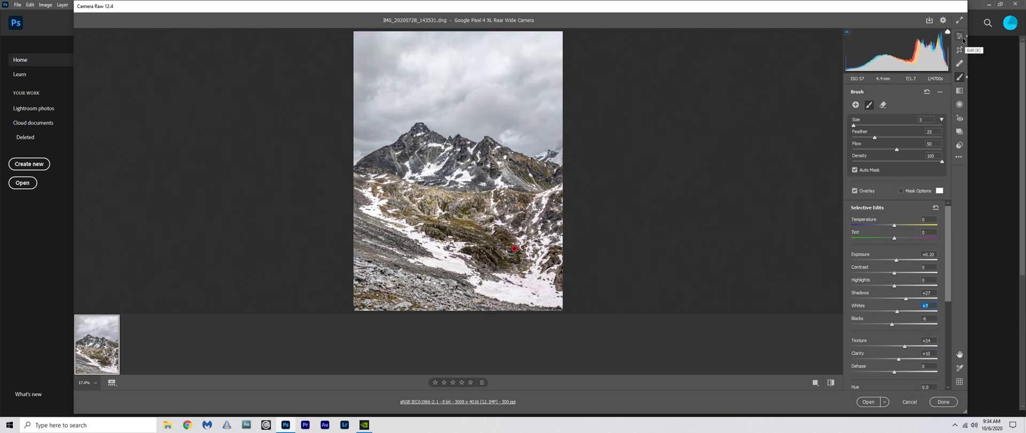
Step: Lower the whole photo's Exposure to -2.20 and raise the mountain brush adjustment's Shadows to +30
{"action": "left_click", "coordinate": [963, 39]}
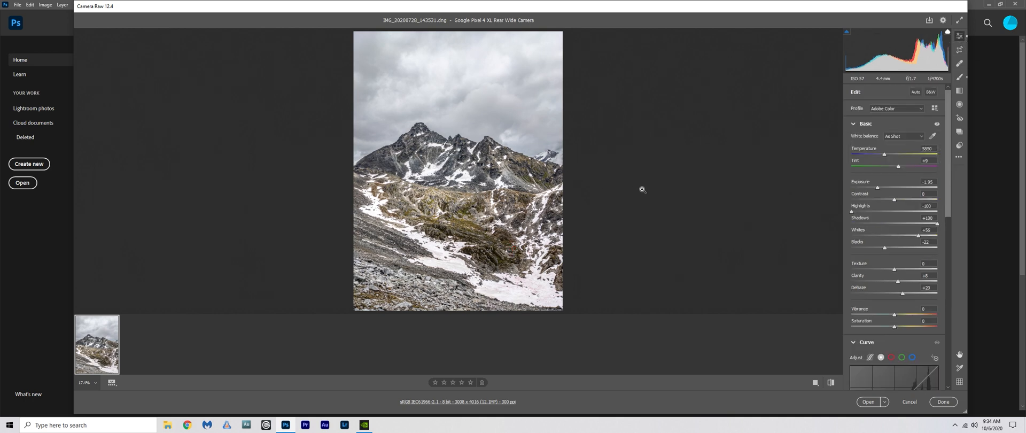
{"action": "left_click_drag", "start_coordinate": [877, 188], "coordinate": [875, 188]}
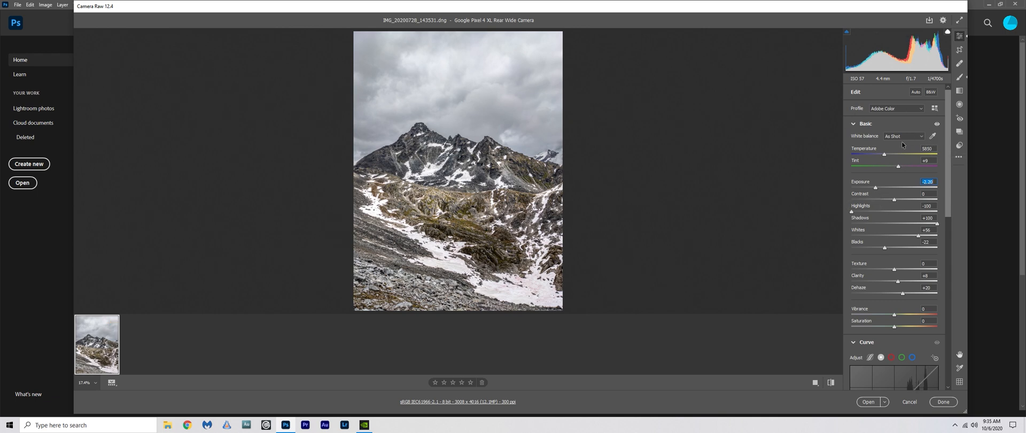
{"action": "left_click", "coordinate": [959, 77]}
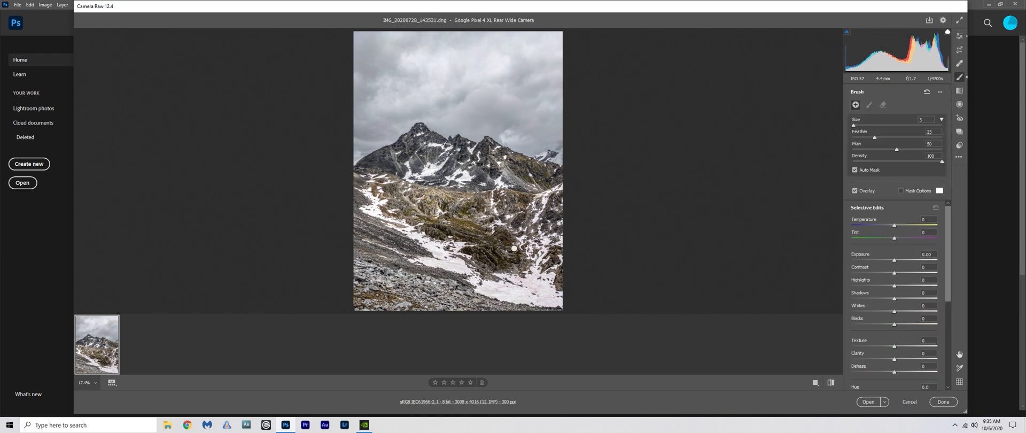
{"action": "left_click", "coordinate": [515, 248]}
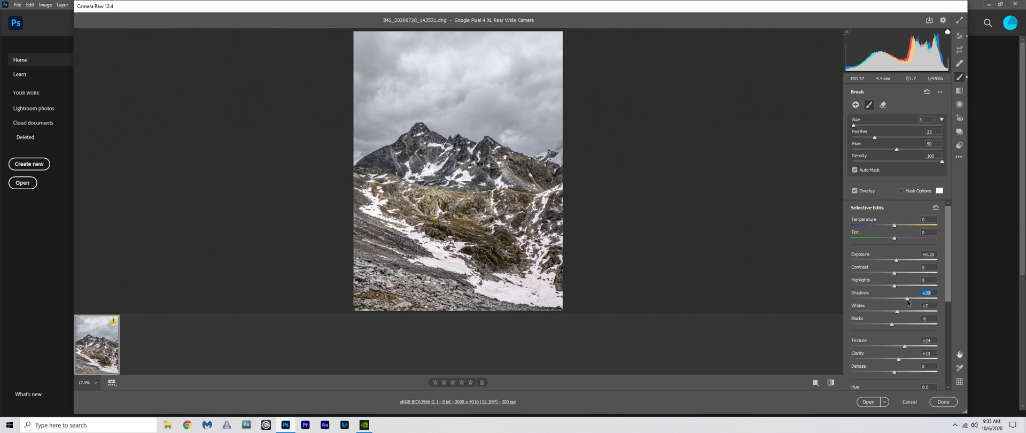
Step: Return to the global edit settings and examine the rock and snow detail around the peaks up close
{"action": "key", "text": "e"}
{"action": "left_click", "coordinate": [455, 169]}
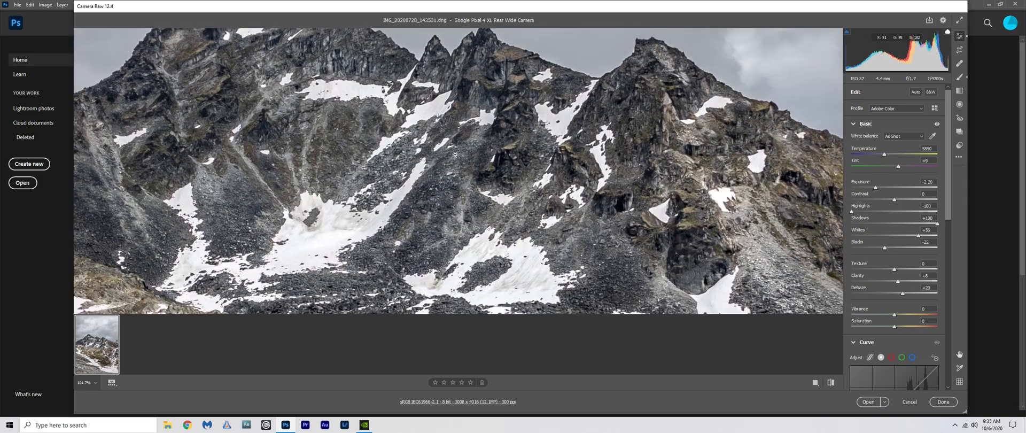
{"action": "left_click", "coordinate": [455, 155]}
{"action": "left_click", "coordinate": [436, 155]}
{"action": "scroll", "coordinate": [411, 143], "scroll_direction": "up", "scroll_amount": 2}
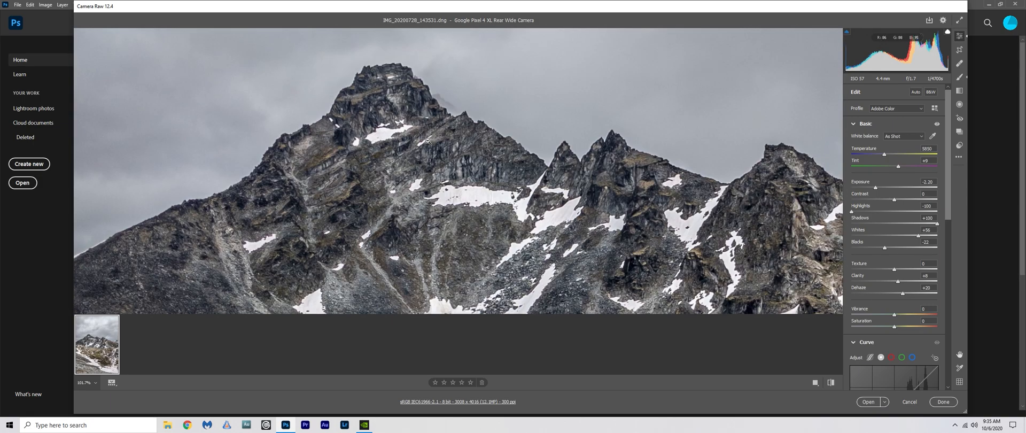
{"action": "left_click", "coordinate": [428, 141]}
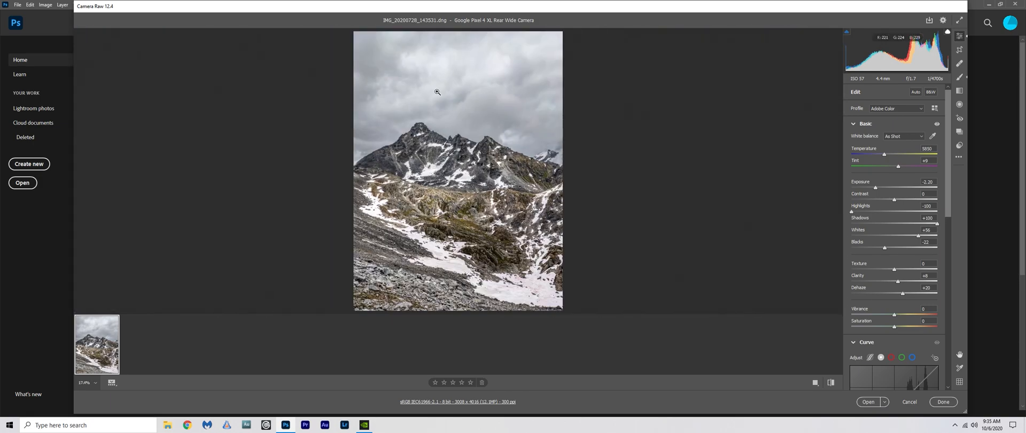
{"action": "left_click", "coordinate": [457, 161]}
{"action": "left_click", "coordinate": [458, 161]}
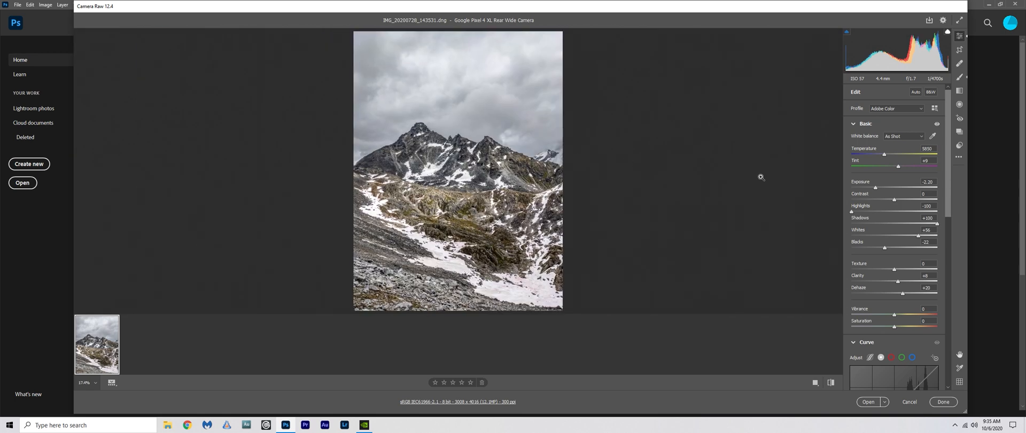
Step: Set the photo's white balance to Cloudy and its overall Exposure to -2.10
{"action": "left_click", "coordinate": [908, 136]}
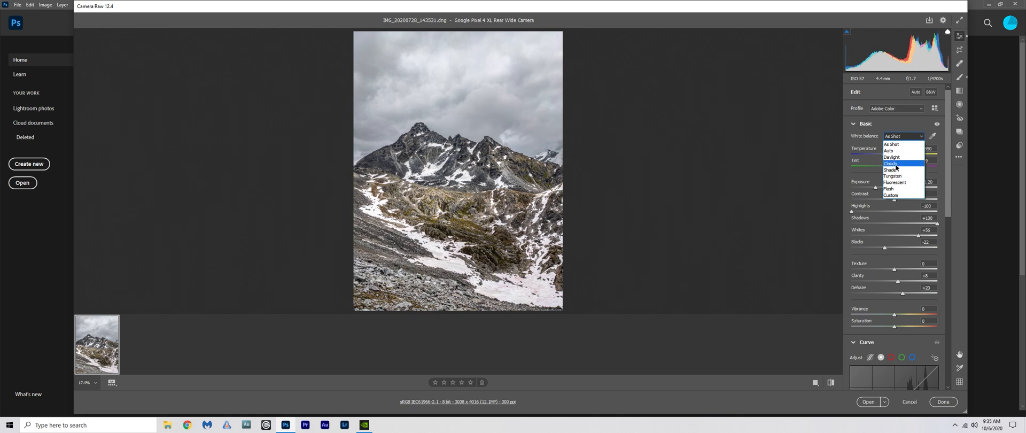
{"action": "left_click", "coordinate": [895, 168]}
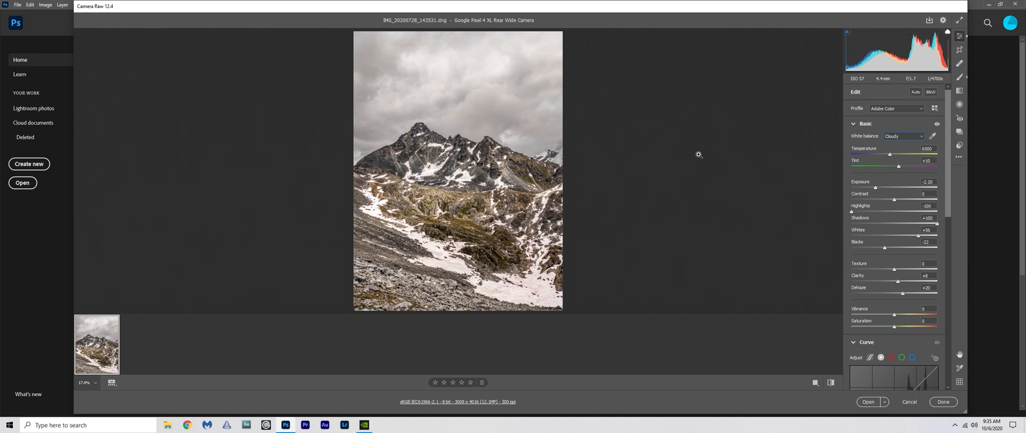
{"action": "left_click_drag", "start_coordinate": [876, 187], "coordinate": [877, 187]}
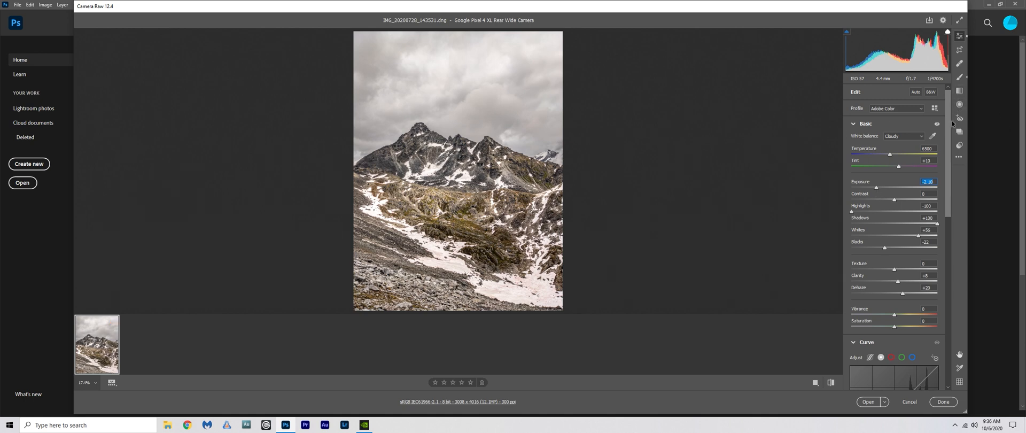
Step: Draw a graduated filter over the sky that fades downward across the mountain and lower slopes
{"action": "left_click", "coordinate": [959, 91]}
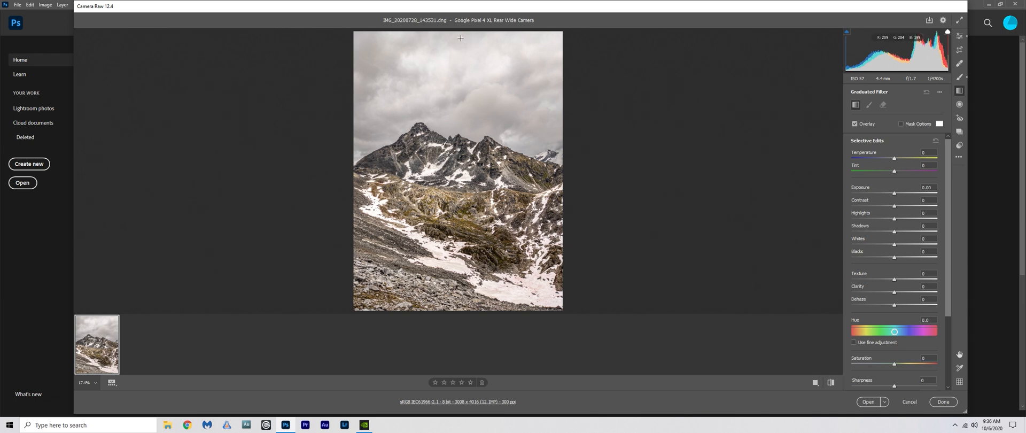
{"action": "left_click_drag", "start_coordinate": [461, 38], "coordinate": [458, 54]}
{"action": "left_click_drag", "start_coordinate": [458, 128], "coordinate": [455, 218]}
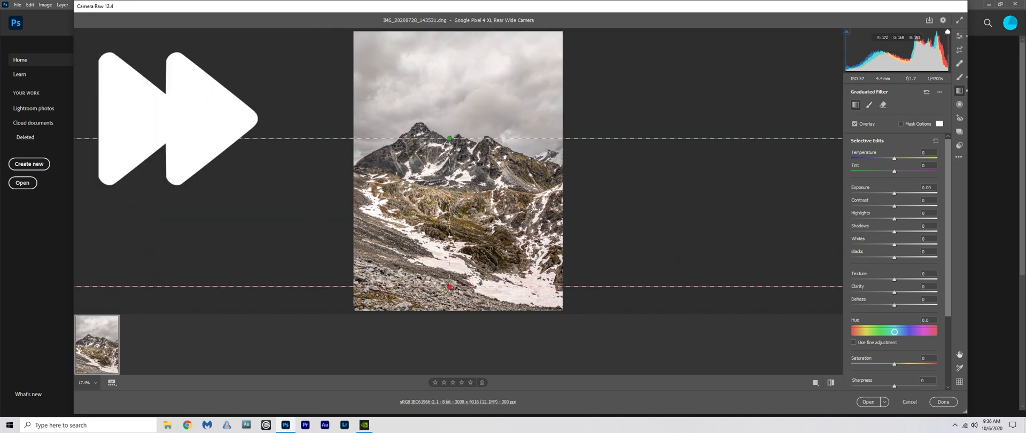
{"action": "left_click_drag", "start_coordinate": [456, 293], "coordinate": [448, 233]}
Step: Set the graduated filter's Exposure to -0.50 and Texture to +60, and shift its gradient up to start near the summit
{"action": "left_click_drag", "start_coordinate": [892, 194], "coordinate": [890, 194]}
{"action": "left_click_drag", "start_coordinate": [449, 170], "coordinate": [450, 153]}
{"action": "scroll", "coordinate": [895, 251], "scroll_direction": "down", "scroll_amount": 1}
{"action": "left_click_drag", "start_coordinate": [895, 250], "coordinate": [920, 251]}
{"action": "scroll", "coordinate": [898, 214], "scroll_direction": "up", "scroll_amount": 1}
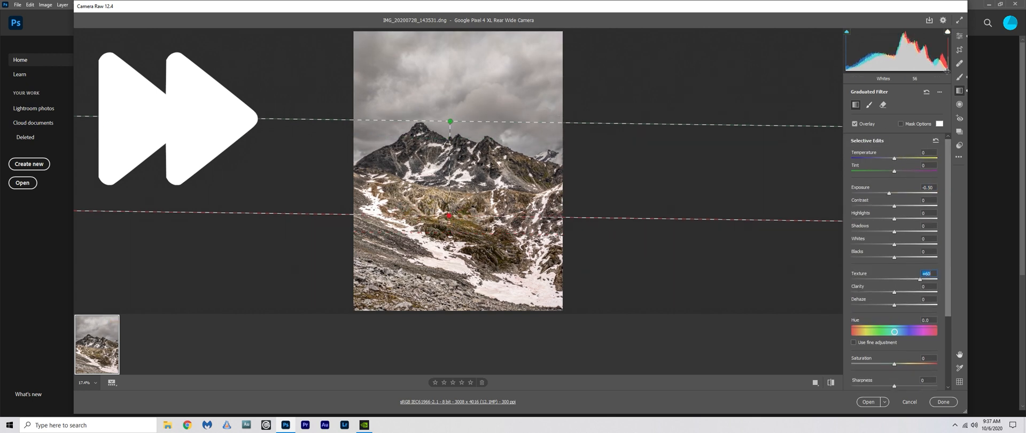
Step: Set the photo's overall Exposure to -2.15, Whites to +62 and Shadows to +69 in the Basic adjustments
{"action": "left_click", "coordinate": [960, 37]}
{"action": "left_click_drag", "start_coordinate": [876, 188], "coordinate": [877, 188]}
{"action": "left_click_drag", "start_coordinate": [918, 235], "coordinate": [923, 224]}
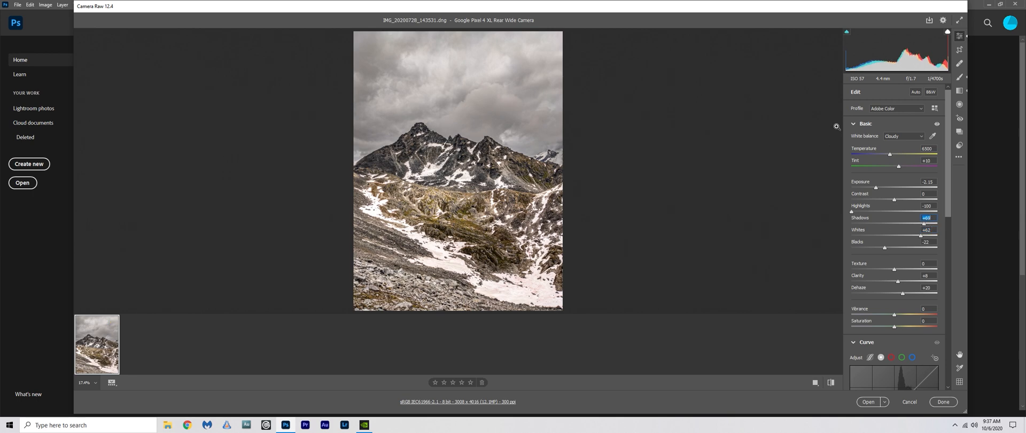
Step: Examine the clouds, the main summit and the grassy lower slopes up close to check the detail
{"action": "left_click", "coordinate": [460, 89]}
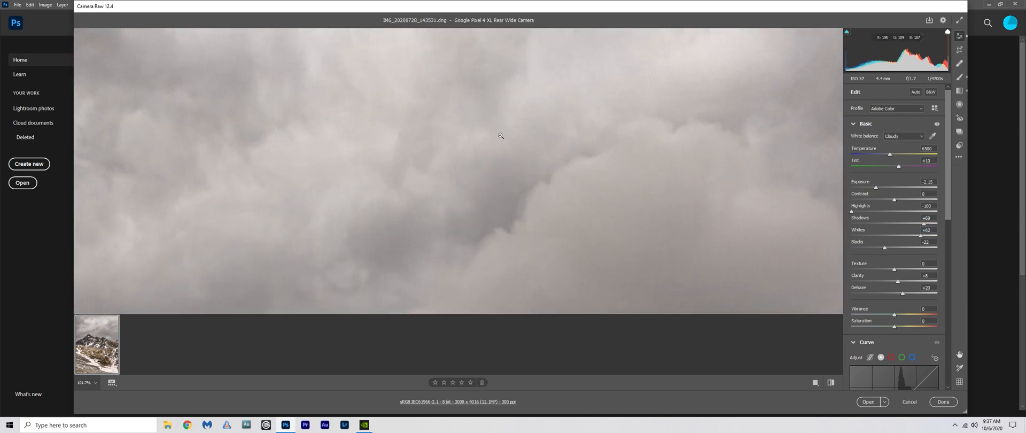
{"action": "left_click", "coordinate": [501, 135]}
{"action": "left_click", "coordinate": [417, 128]}
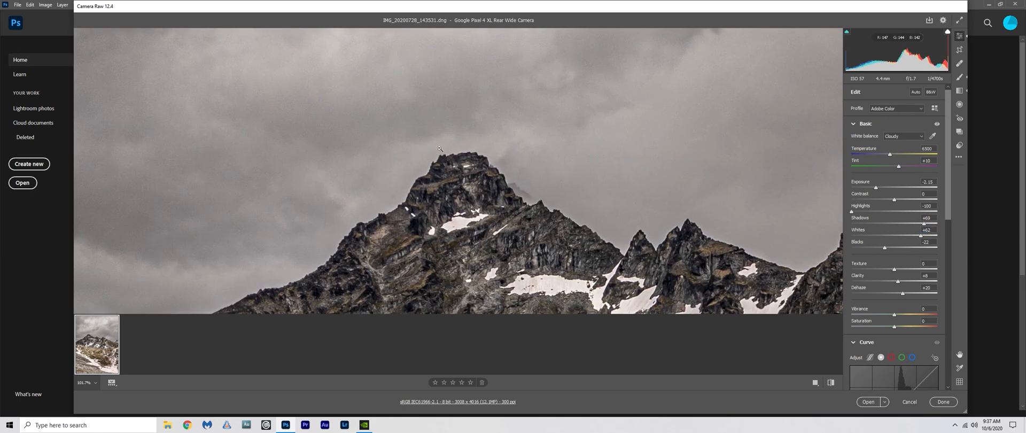
{"action": "left_click", "coordinate": [477, 196]}
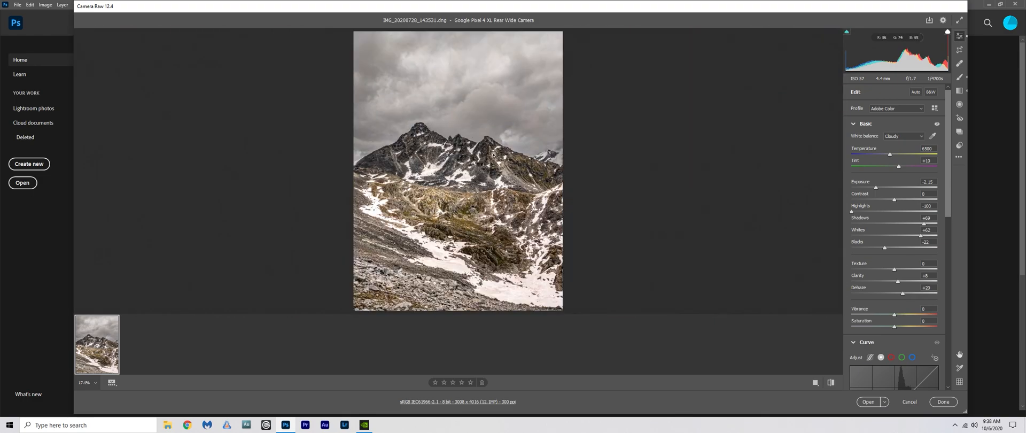
{"action": "left_click", "coordinate": [475, 244]}
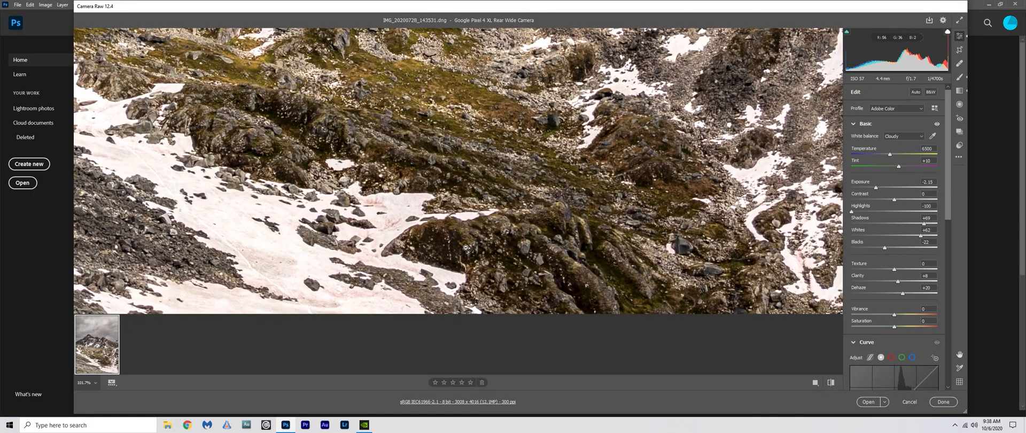
{"action": "left_click", "coordinate": [455, 255]}
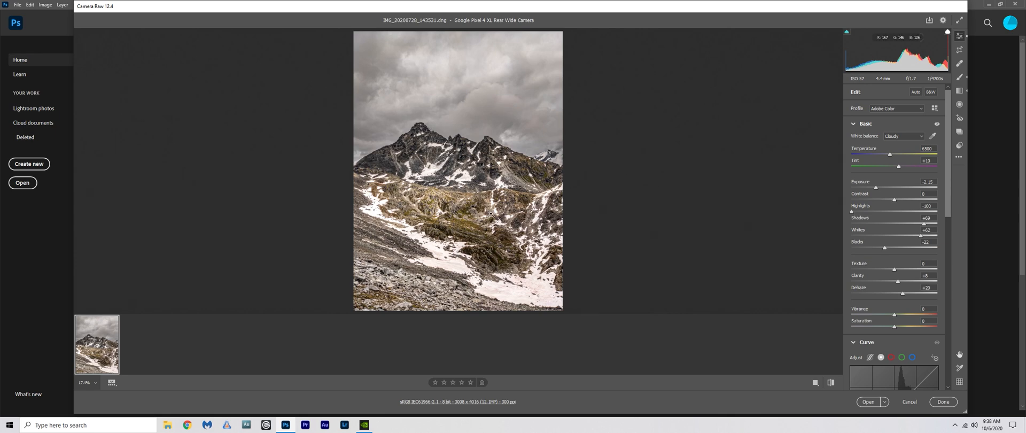
{"action": "left_click", "coordinate": [423, 142]}
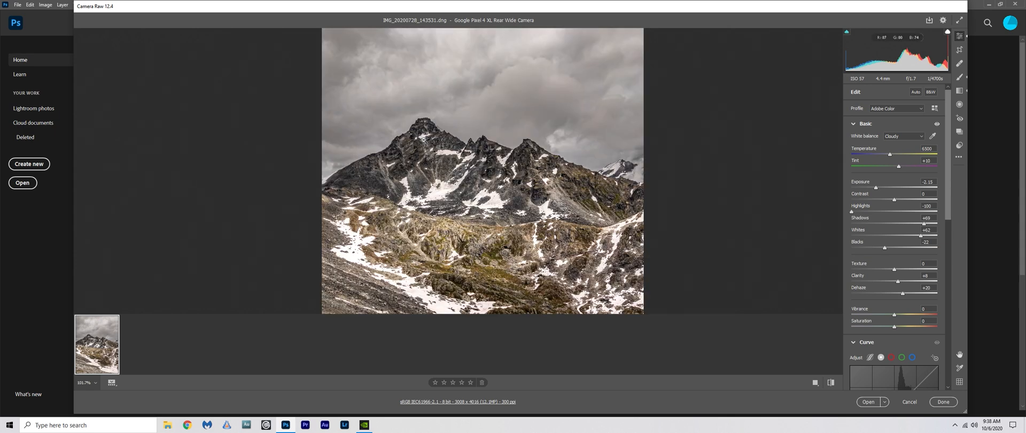
Step: Set the photo's Texture to +20 and raise its Vibrance slightly in the Basic adjustments
{"action": "left_click", "coordinate": [420, 157]}
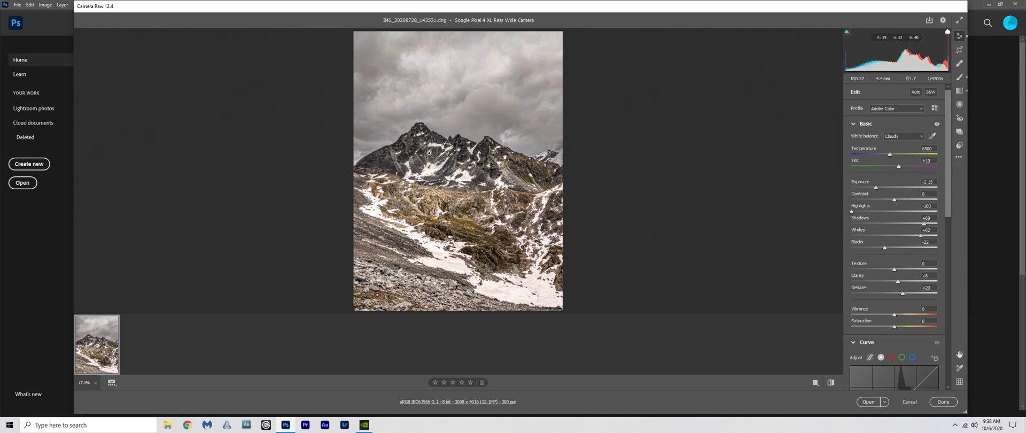
{"action": "scroll", "coordinate": [948, 204], "scroll_direction": "down", "scroll_amount": 2}
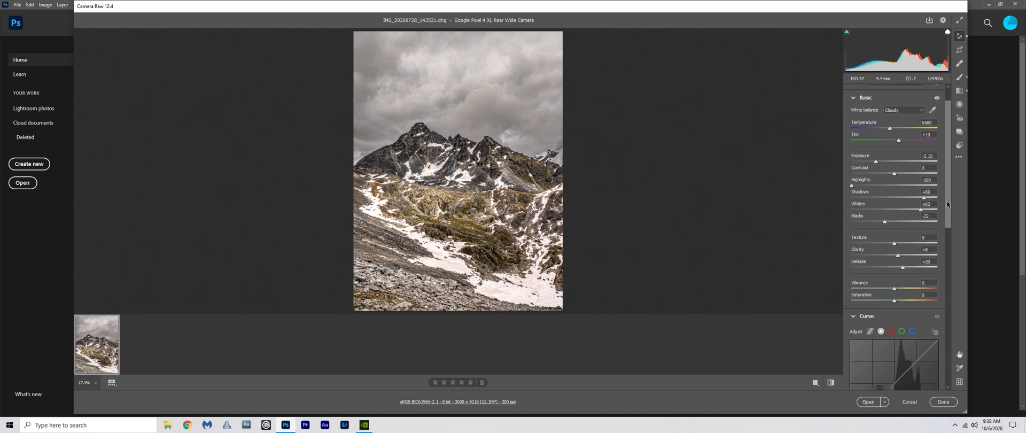
{"action": "scroll", "coordinate": [948, 214], "scroll_direction": "down", "scroll_amount": 3}
{"action": "scroll", "coordinate": [948, 204], "scroll_direction": "up", "scroll_amount": 5}
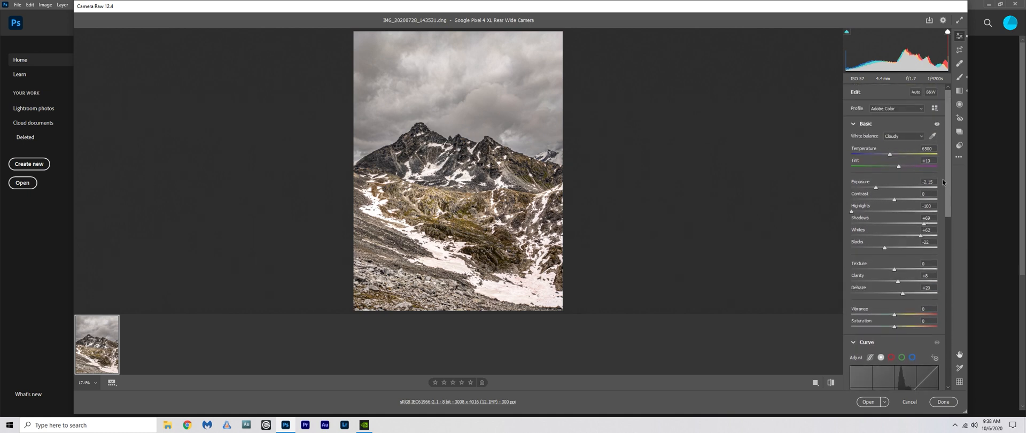
{"action": "scroll", "coordinate": [890, 252], "scroll_direction": "down", "scroll_amount": 5}
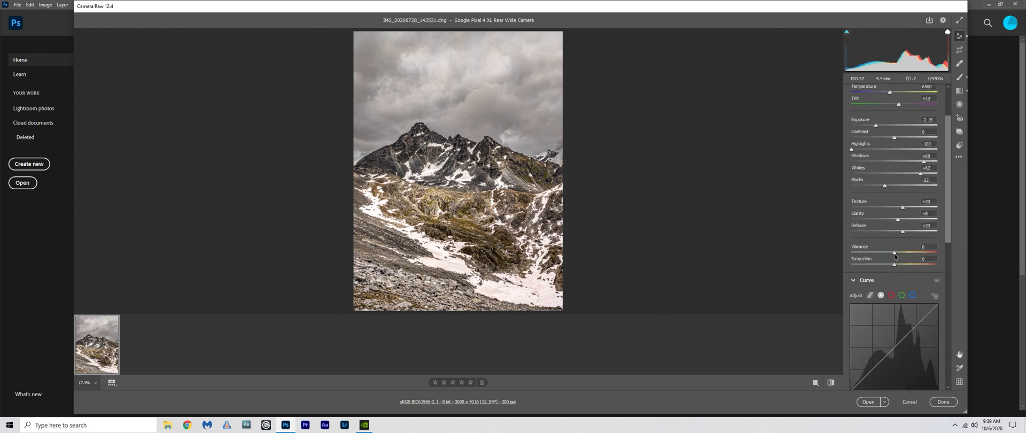
{"action": "mouse_move", "coordinate": [894, 253]}
{"action": "left_mouse_down"}
{"action": "mouse_move", "coordinate": [899, 267]}
{"action": "mouse_move", "coordinate": [906, 257]}
{"action": "left_mouse_up"}
Step: Split-tone the photo with highlights at Hue 193 and Saturation 5, and shadows at Saturation 5
{"action": "left_click", "coordinate": [948, 283]}
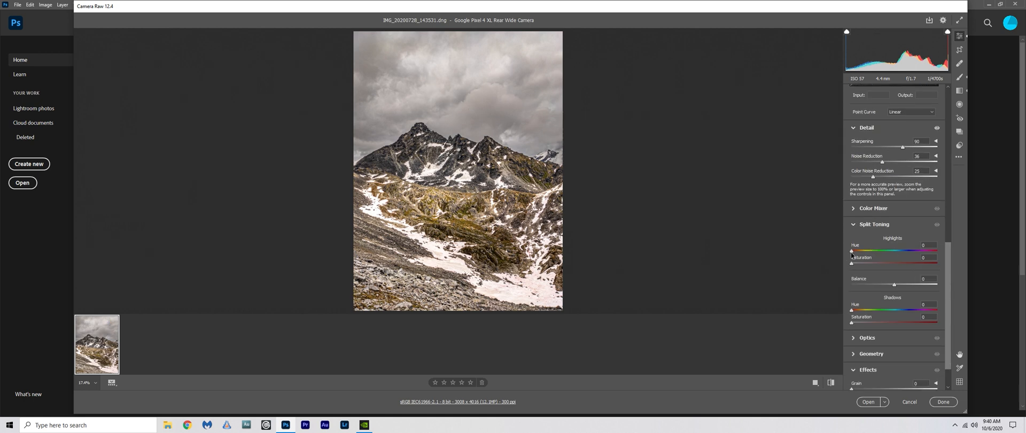
{"action": "mouse_move", "coordinate": [852, 252]}
{"action": "left_mouse_down"}
{"action": "mouse_move", "coordinate": [899, 253]}
{"action": "mouse_move", "coordinate": [862, 265]}
{"action": "left_mouse_up"}
{"action": "left_click_drag", "start_coordinate": [852, 323], "coordinate": [859, 324]}
{"action": "left_click_drag", "start_coordinate": [860, 323], "coordinate": [857, 324]}
{"action": "left_click_drag", "start_coordinate": [860, 263], "coordinate": [856, 264]}
Step: Inspect the main summit up close and compare the edited photo with its default settings
{"action": "left_click", "coordinate": [435, 141]}
{"action": "left_click", "coordinate": [424, 140]}
{"action": "left_click", "coordinate": [831, 385]}
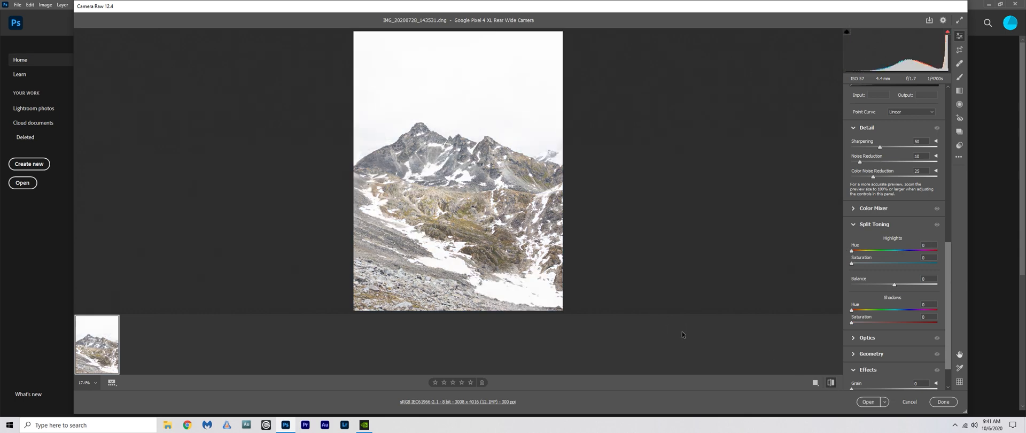
{"action": "left_click", "coordinate": [835, 382]}
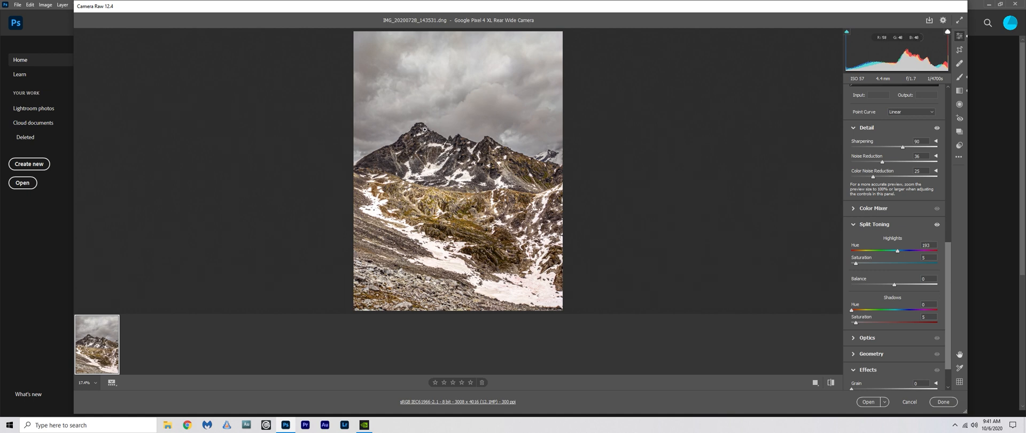
{"action": "left_click_drag", "start_coordinate": [422, 133], "coordinate": [448, 143]}
Step: Choose sRGB IEC61966-2.1 as the output color space in the Camera Raw workflow preferences and apply them
{"action": "left_click", "coordinate": [463, 401]}
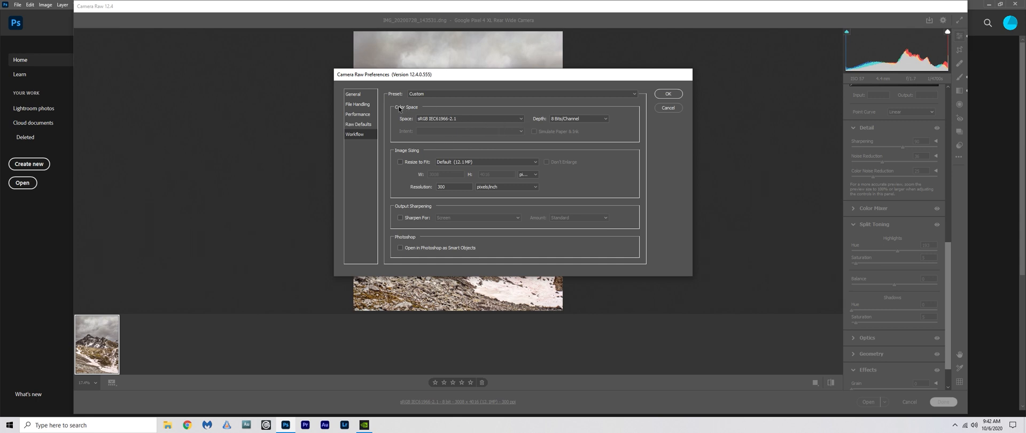
{"action": "left_click", "coordinate": [507, 121]}
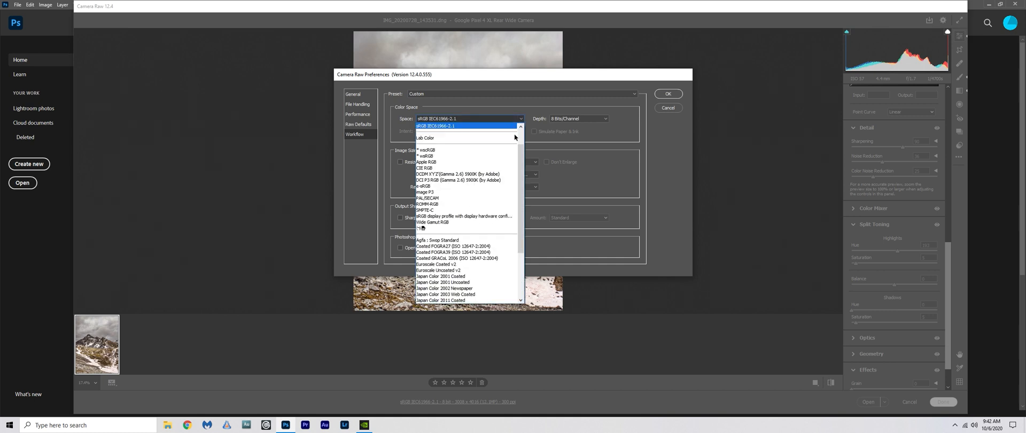
{"action": "scroll", "coordinate": [481, 160], "scroll_direction": "up", "scroll_amount": 2}
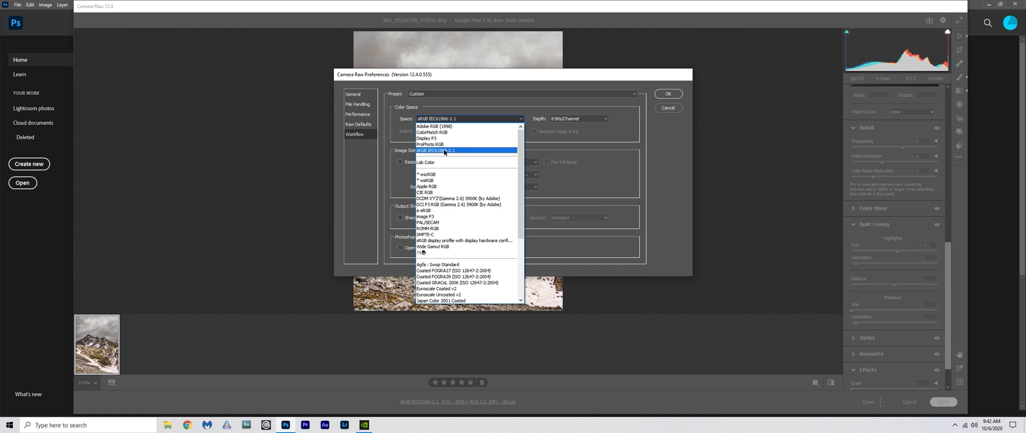
{"action": "left_click", "coordinate": [445, 153]}
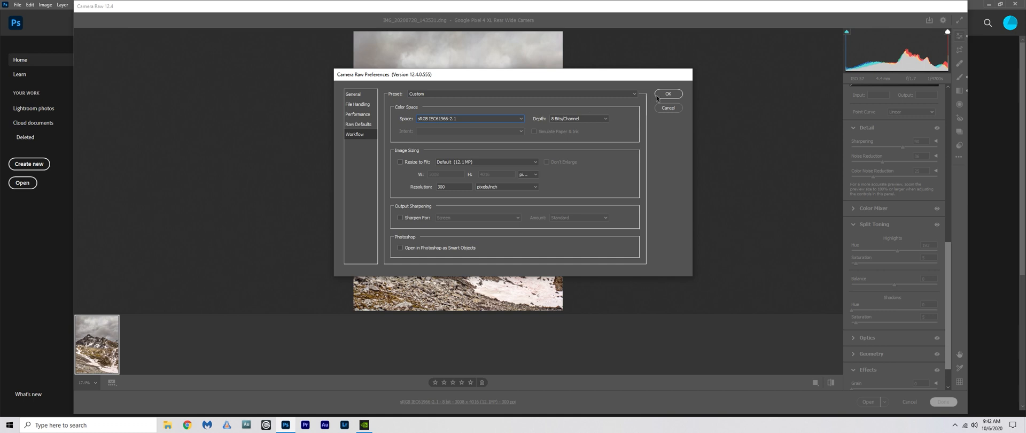
{"action": "left_click_drag", "start_coordinate": [588, 80], "coordinate": [509, 124]}
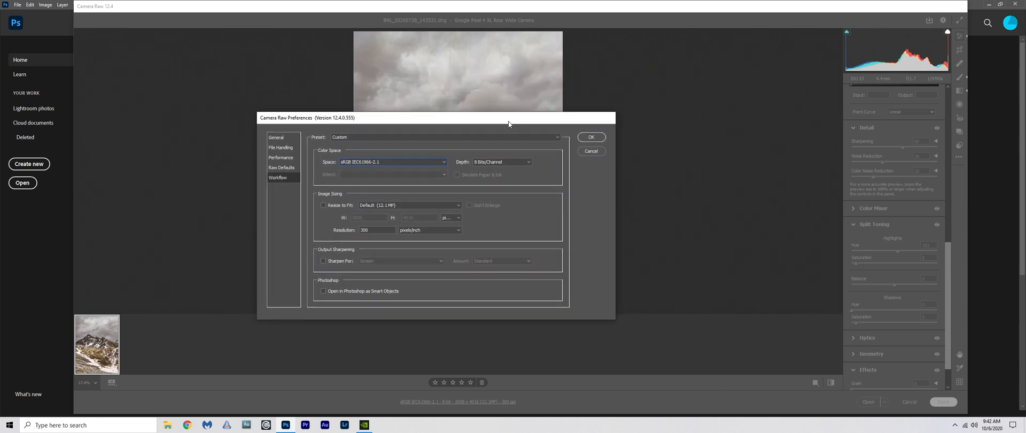
{"action": "key", "text": "Return"}
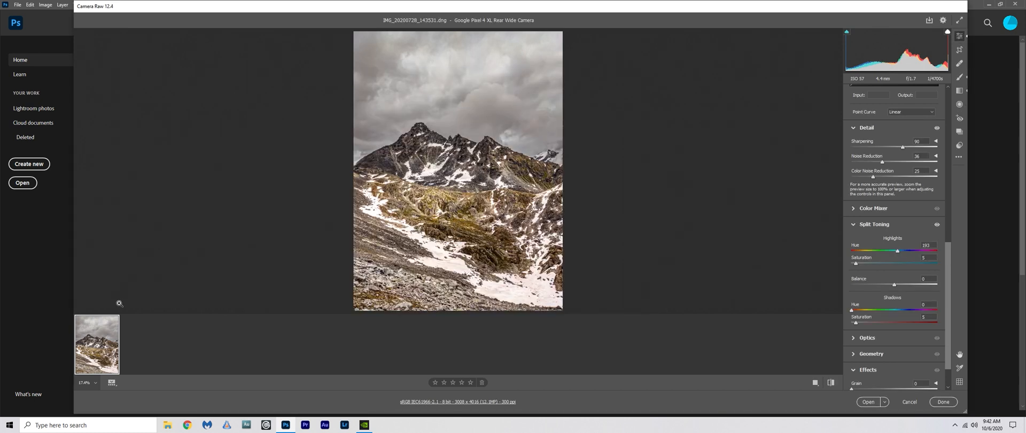
Step: Open the developed photo in the main Photoshop editor and set its view zoom to 20%
{"action": "key", "text": "Return"}
{"action": "left_click_drag", "start_coordinate": [35, 354], "coordinate": [18, 352]}
{"action": "type", "text": "20"}
{"action": "key", "text": "Return"}
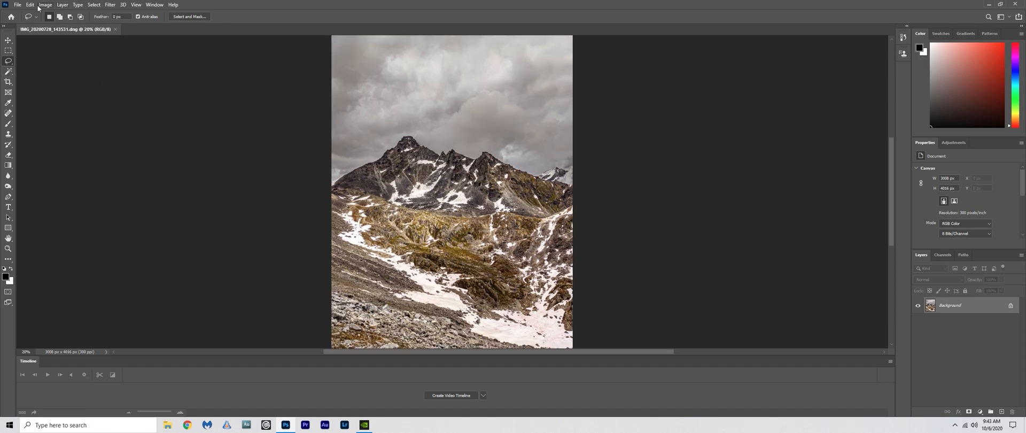
Step: Save the photo as a JPEG named Lower2 in the Lower and Didlikama folder, at Maximum quality 10
{"action": "left_click", "coordinate": [18, 4]}
{"action": "left_click", "coordinate": [38, 103]}
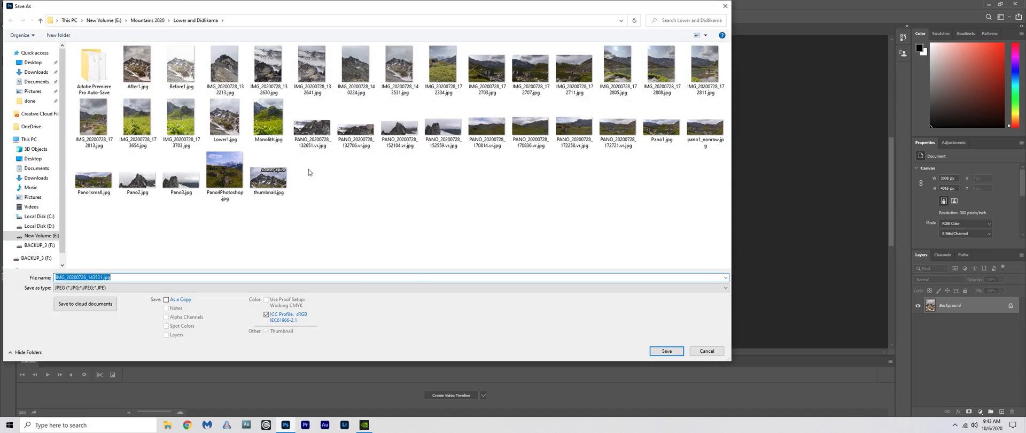
{"action": "type", "text": "Lower2"}
{"action": "left_click", "coordinate": [665, 351]}
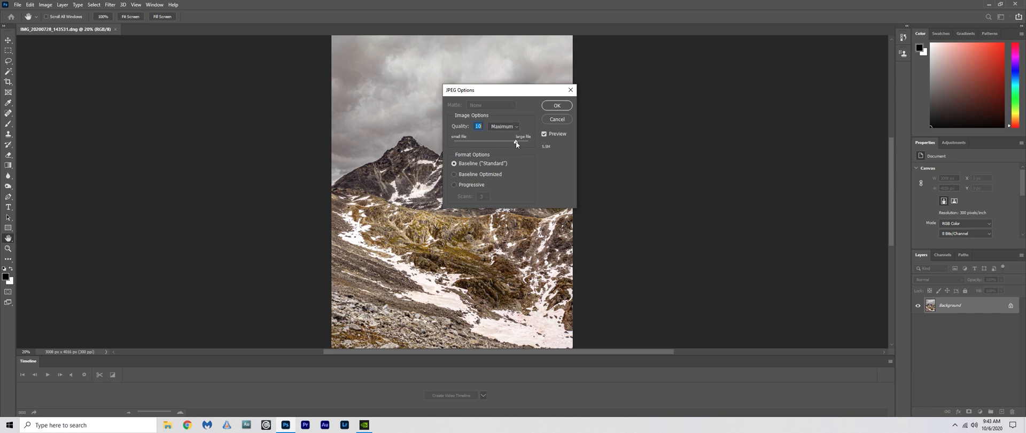
{"action": "left_click", "coordinate": [557, 106]}
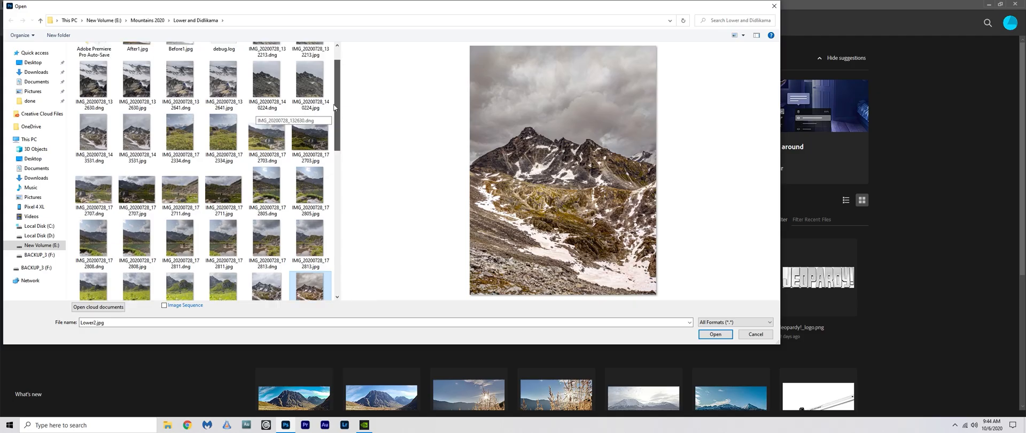
Step: Locate Lower2.jpg in the Lower and Didlikama folder and check its file details
{"action": "scroll", "coordinate": [337, 87], "scroll_direction": "up", "scroll_amount": 1}
{"action": "scroll", "coordinate": [337, 86], "scroll_direction": "down", "scroll_amount": 5}
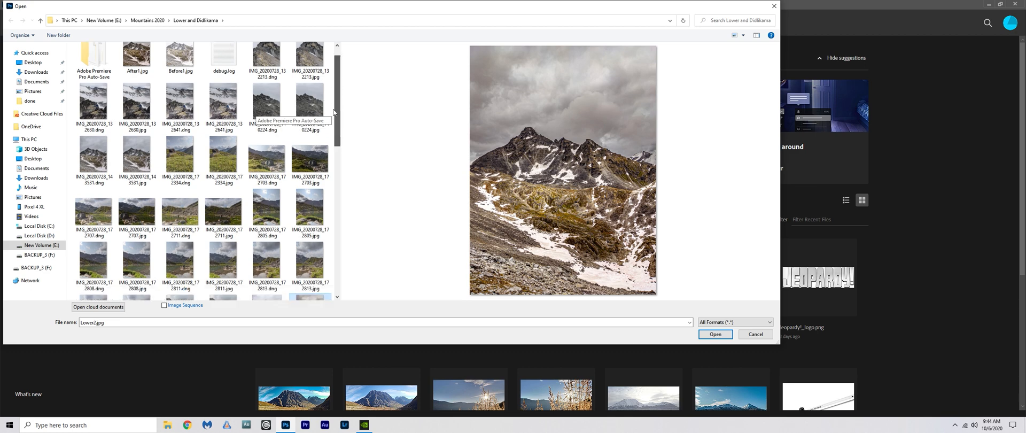
{"action": "scroll", "coordinate": [323, 193], "scroll_direction": "up", "scroll_amount": 2}
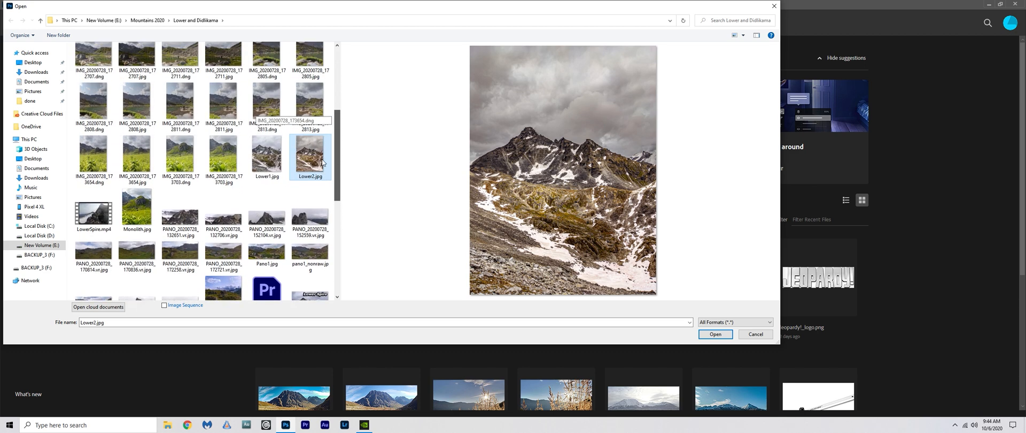
{"action": "right_click", "coordinate": [307, 157]}
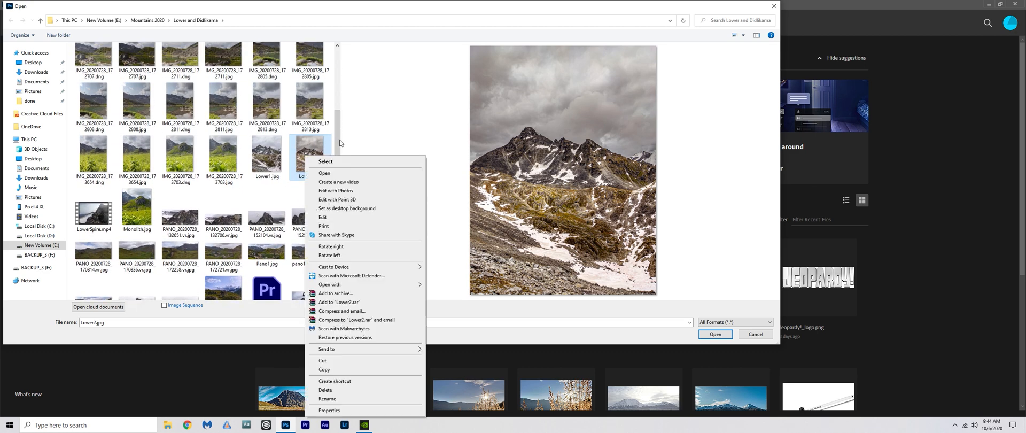
{"action": "left_click", "coordinate": [313, 159]}
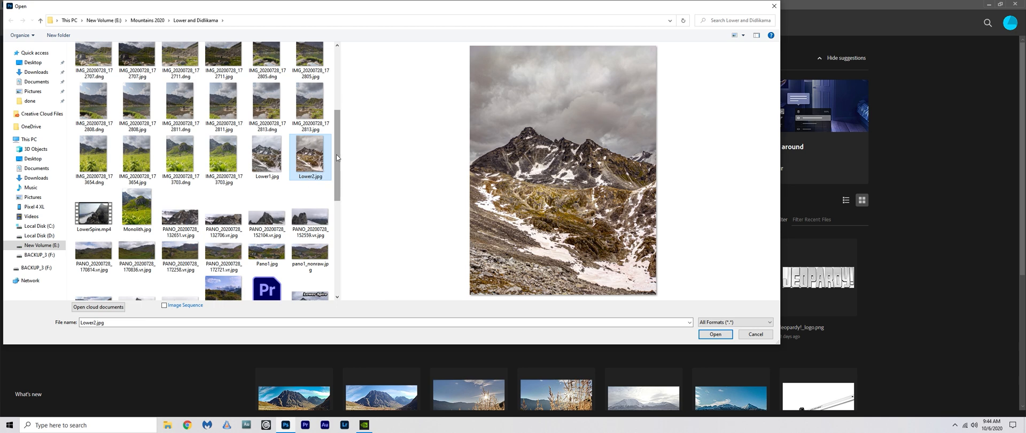
{"action": "left_click_drag", "start_coordinate": [338, 155], "coordinate": [348, 92]}
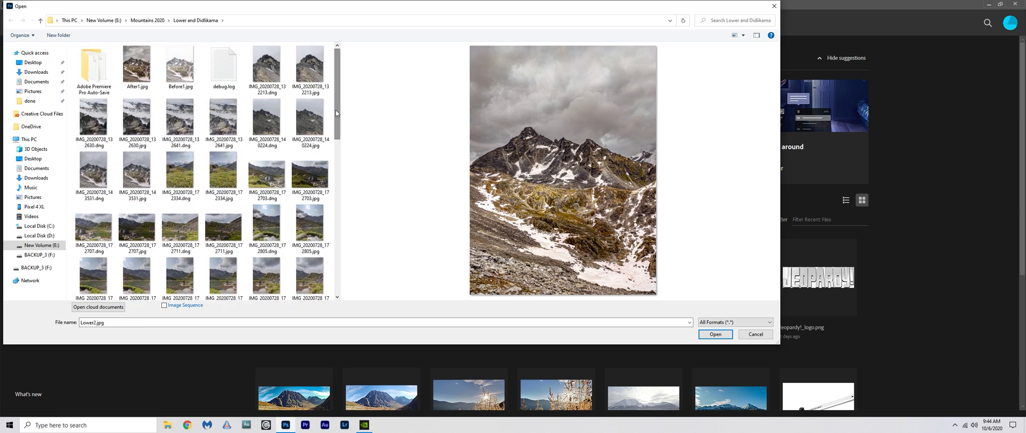
{"action": "scroll", "coordinate": [99, 177], "scroll_direction": "down", "scroll_amount": 2}
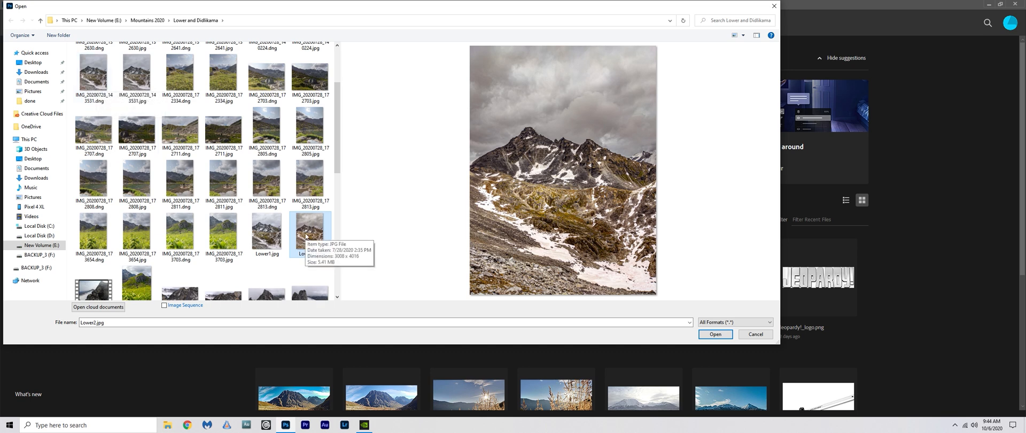
Step: Compare the previews of the original IMG_20200728_143531.dng, Lower1.jpg and Lower2.jpg
{"action": "left_click", "coordinate": [94, 79]}
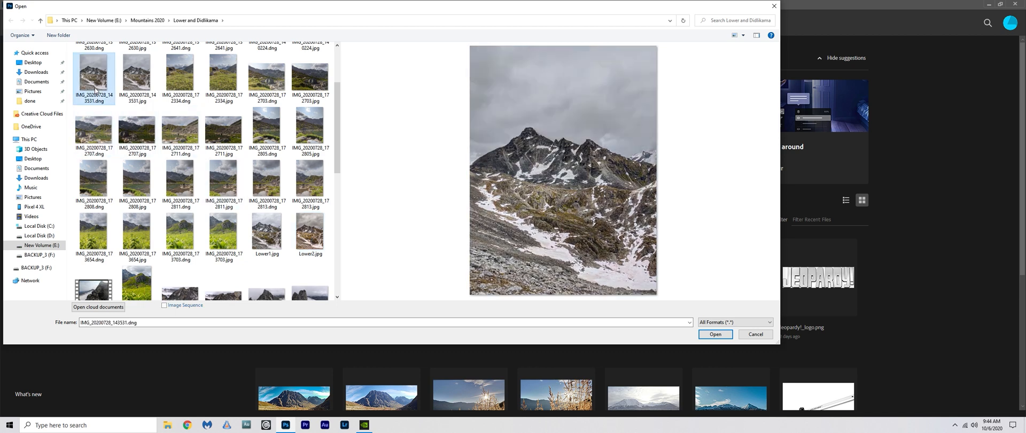
{"action": "left_click", "coordinate": [264, 243]}
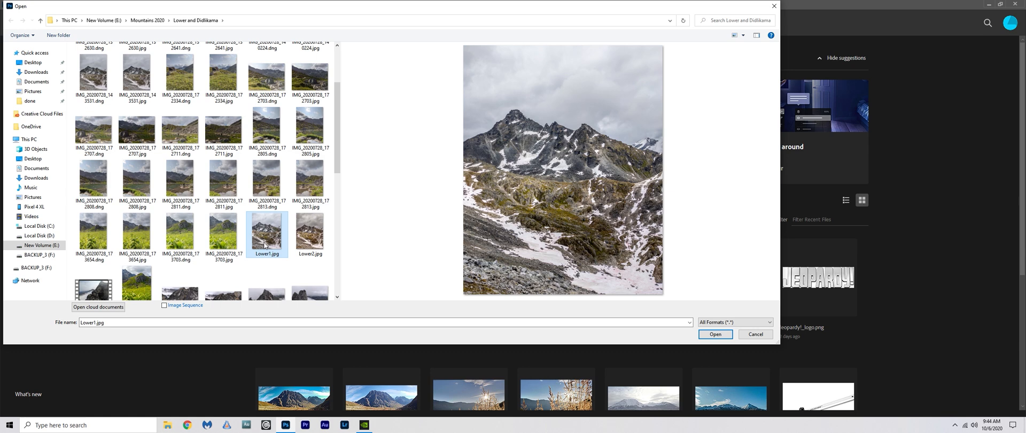
{"action": "left_click", "coordinate": [94, 75]}
{"action": "left_click", "coordinate": [293, 244]}
{"action": "left_click", "coordinate": [282, 244]}
{"action": "left_click", "coordinate": [294, 246]}
{"action": "left_click", "coordinate": [273, 260]}
{"action": "left_click", "coordinate": [304, 248]}
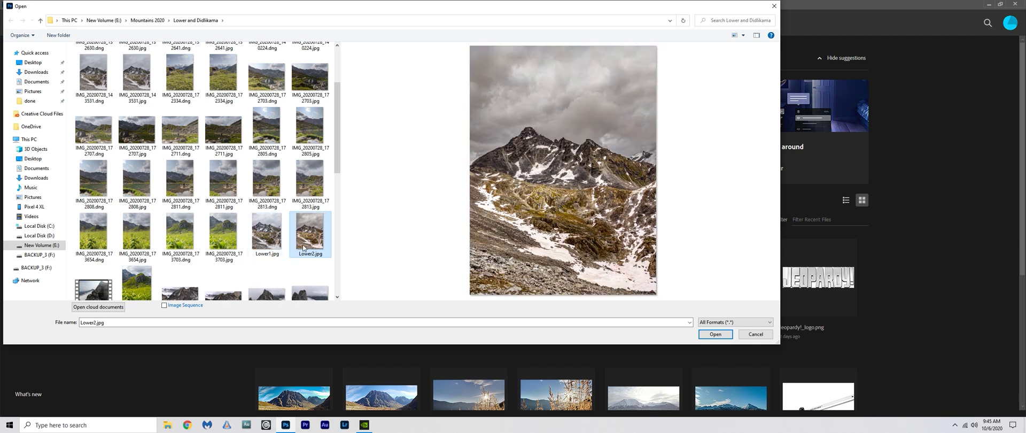